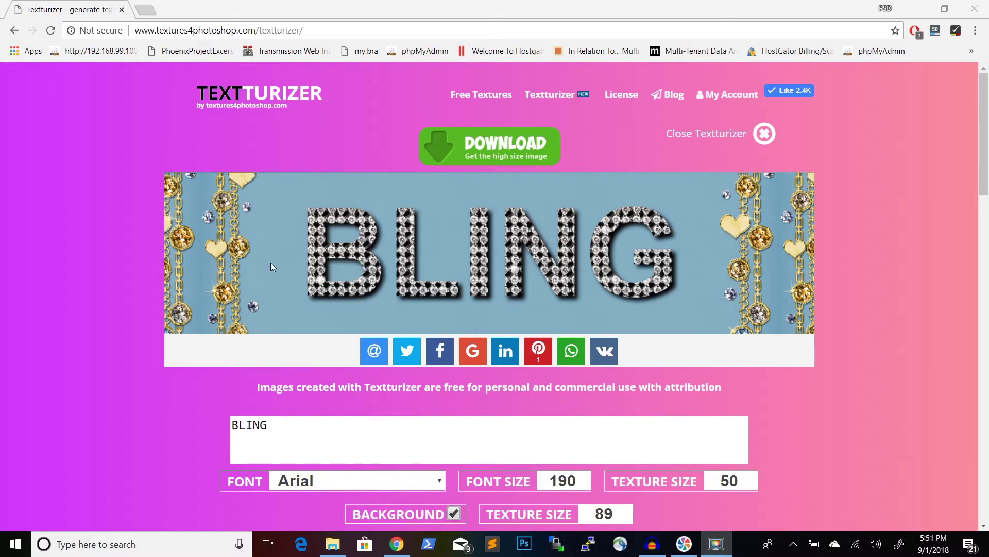
- Reload the Textturizer page until the Glitter sample text effect is loaded
click(235, 106)
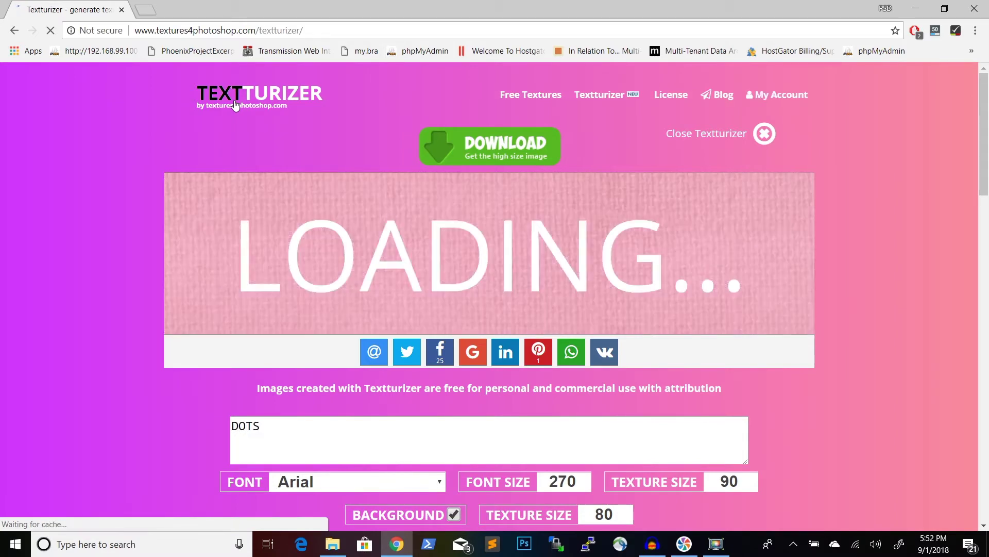
click(235, 106)
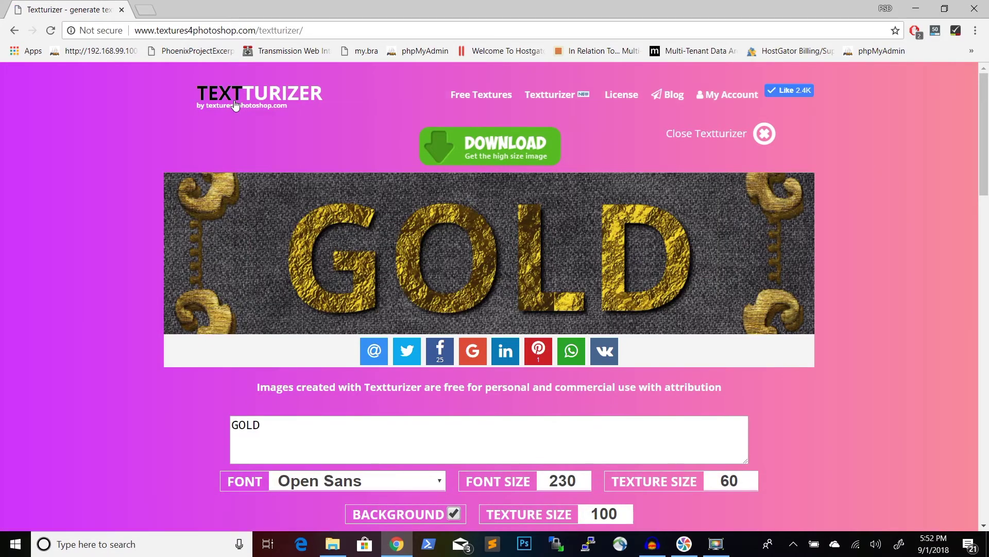
click(270, 86)
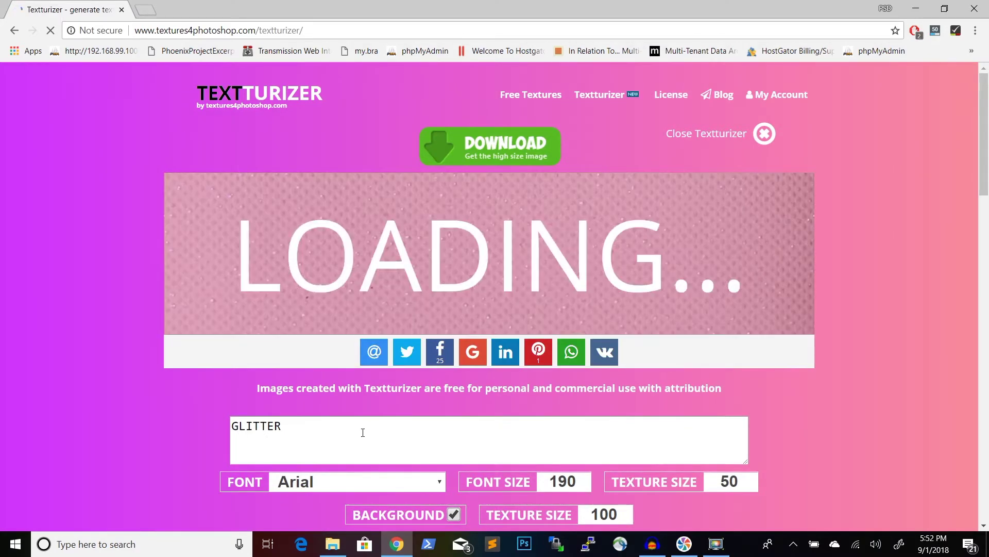
- Replace the sample text with "MY OWN" on the first line and "TEXT" on the second line
click(363, 433)
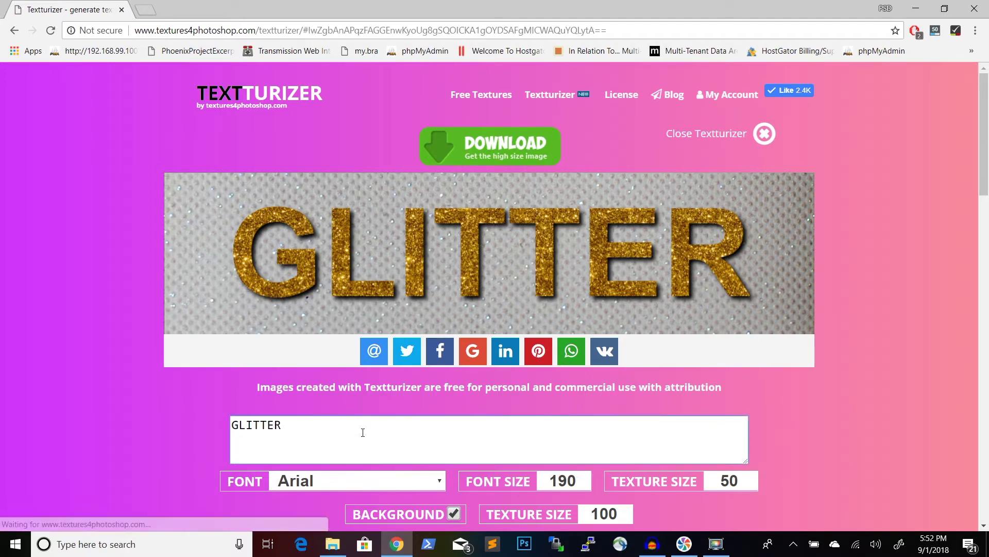
key(ctrl+a)
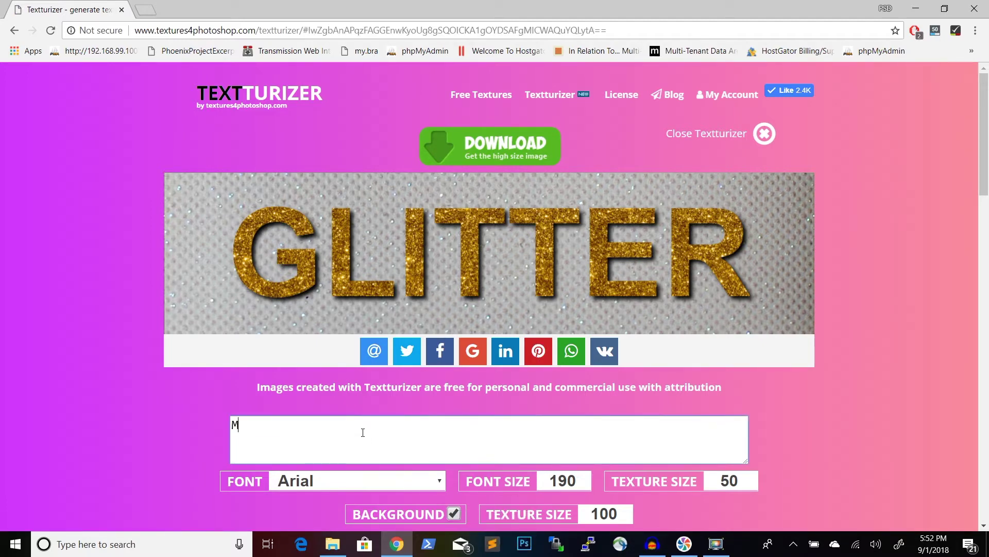
text(MY ON)
key(BackSpace)
text(WN)
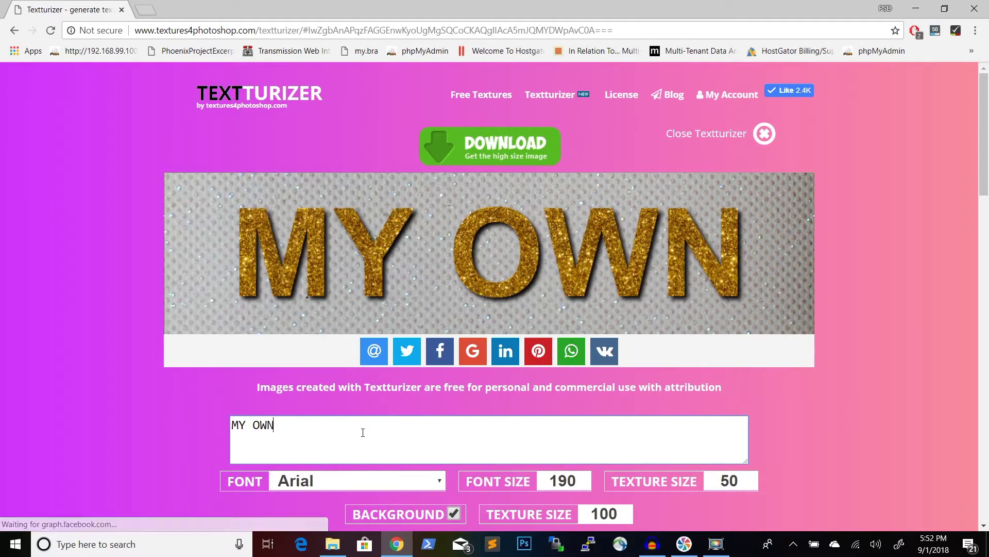
key(Return)
text(TEXT)
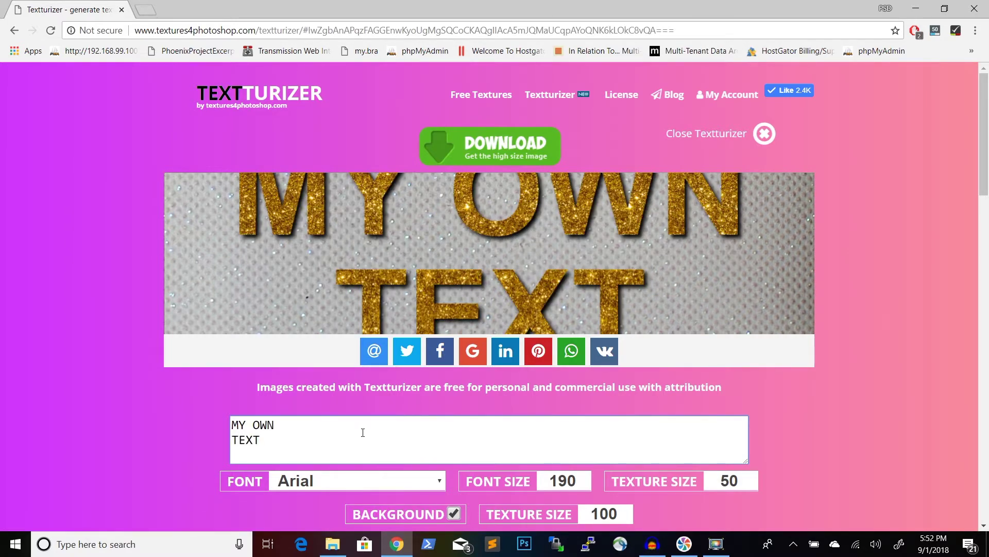
- Set the font size of the two-line text to 100
scroll(811, 459, down, 2)
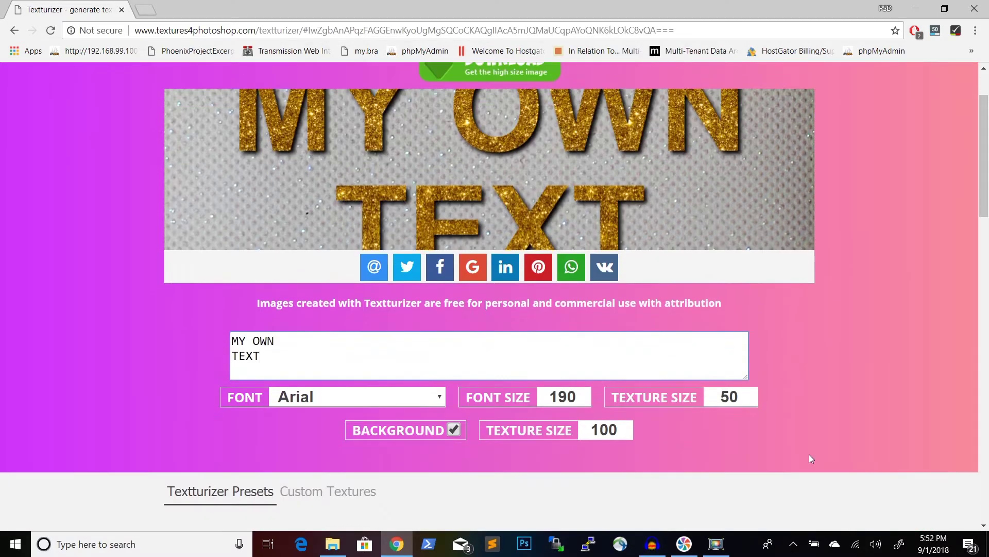
click(569, 401)
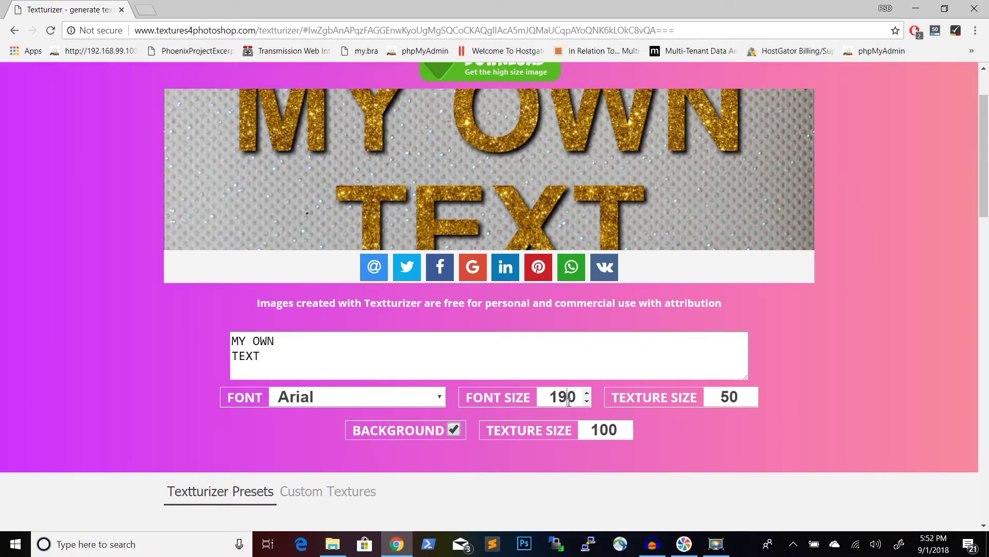
key(BackSpace)
text(0)
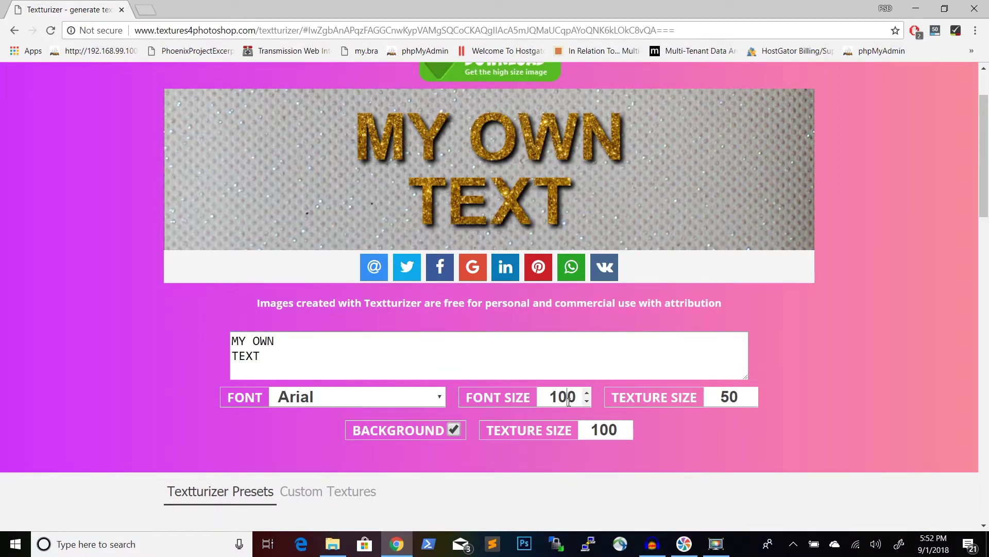
right_click(903, 353)
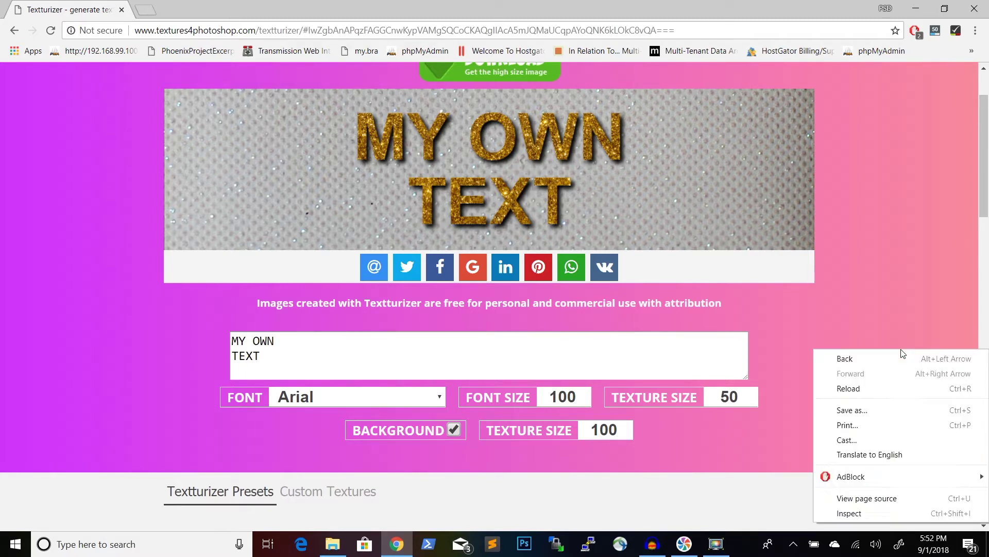
click(914, 271)
- Look through the first batch of Textturizer preset text effects down to the end of the list
scroll(914, 271, down, 5)
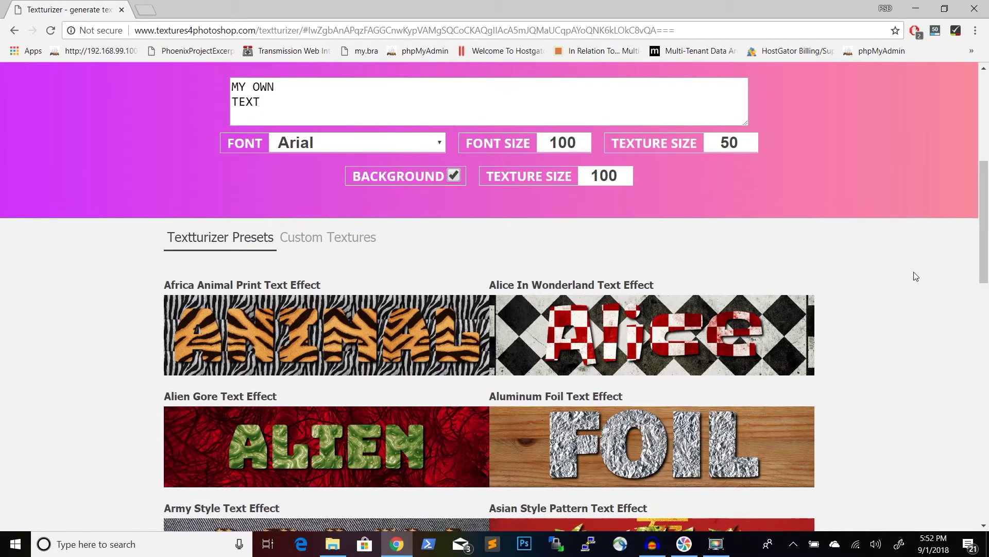
scroll(916, 277, up, 7)
scroll(916, 277, down, 9)
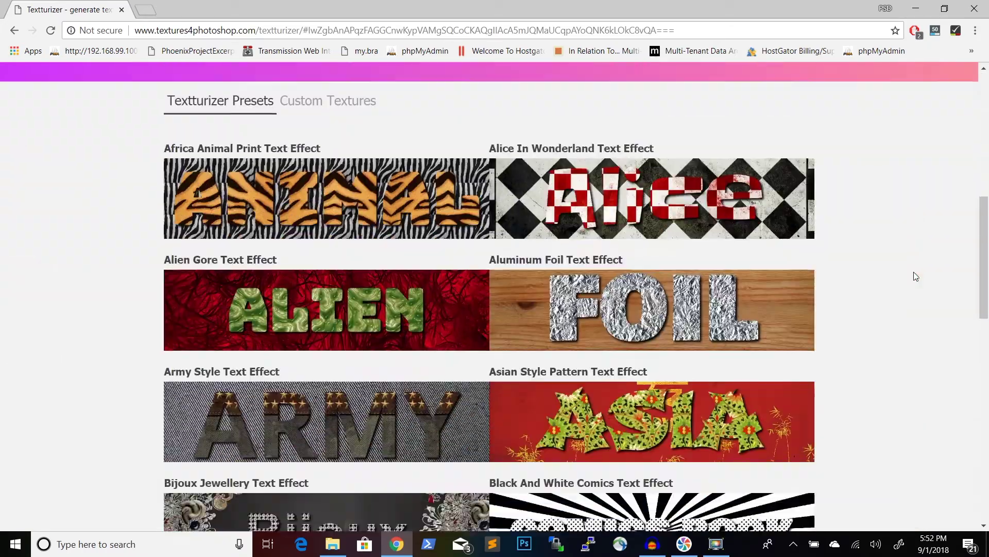
scroll(916, 277, down, 10)
scroll(916, 277, up, 8)
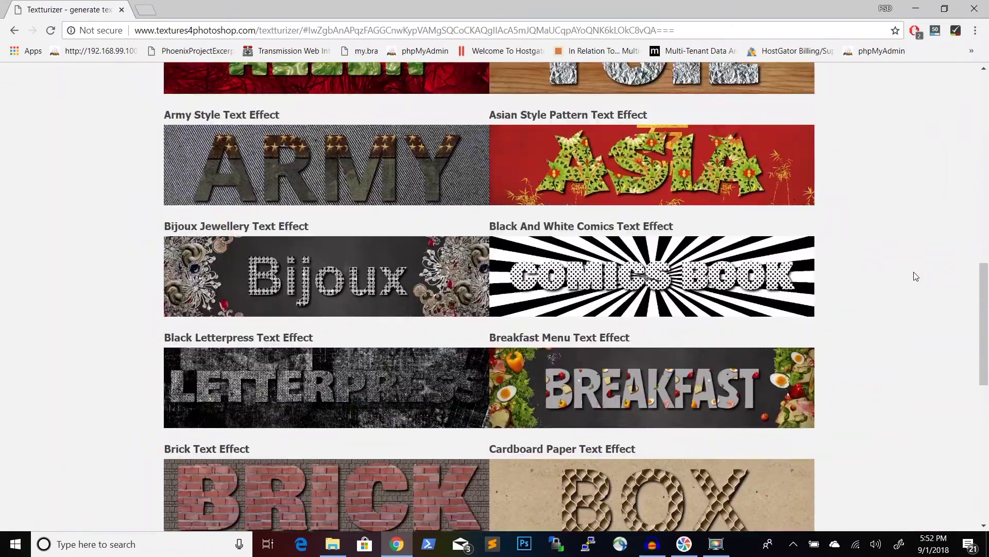
scroll(916, 277, up, 2)
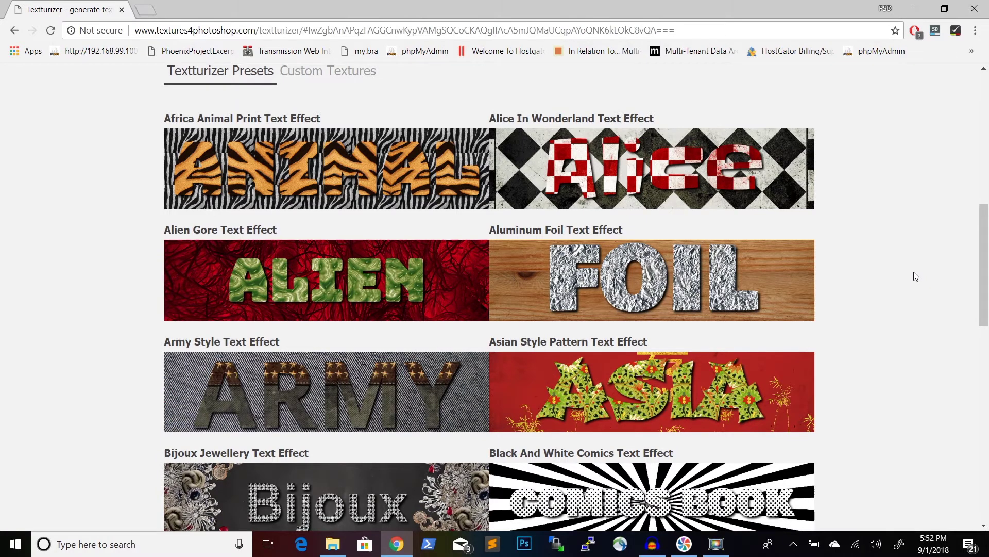
scroll(915, 277, down, 11)
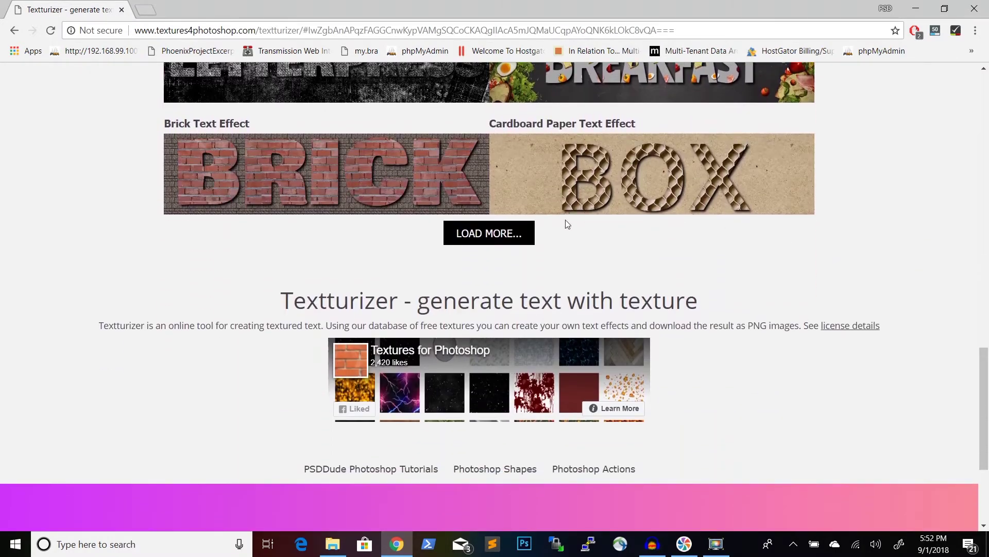
- Load another batch of preset text effects and review the extended list from the beginning
click(502, 240)
scroll(922, 363, down, 15)
scroll(922, 364, up, 20)
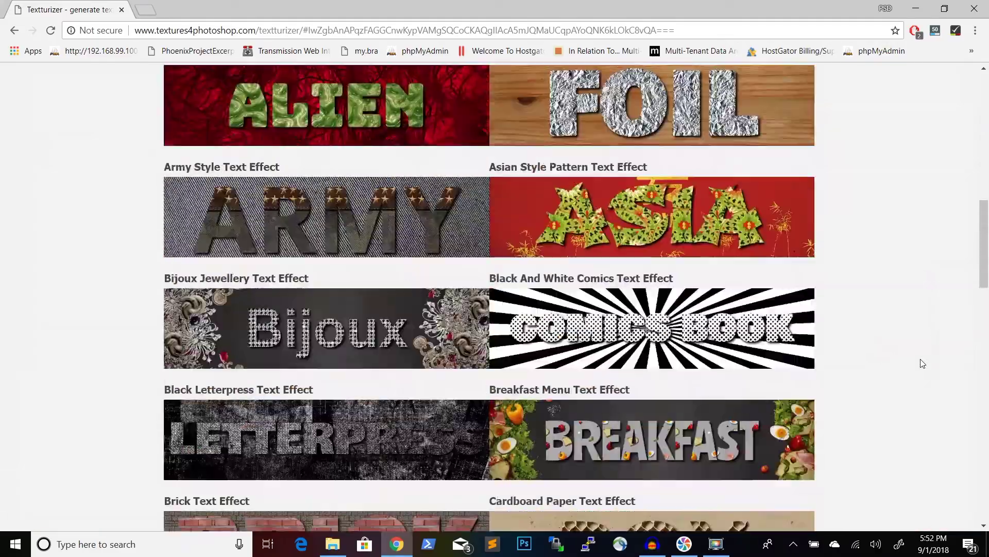
scroll(922, 363, up, 3)
scroll(922, 363, down, 1)
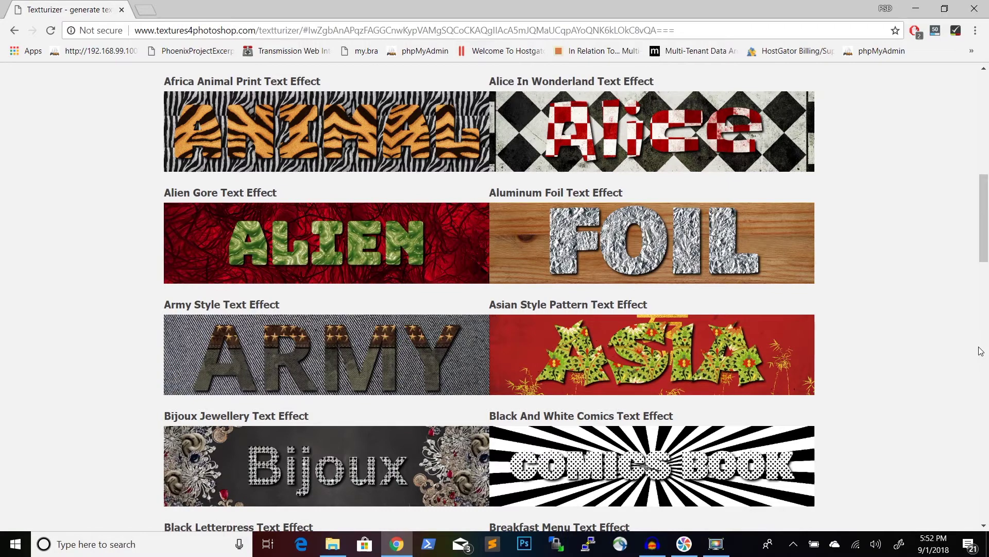
scroll(981, 351, down, 5)
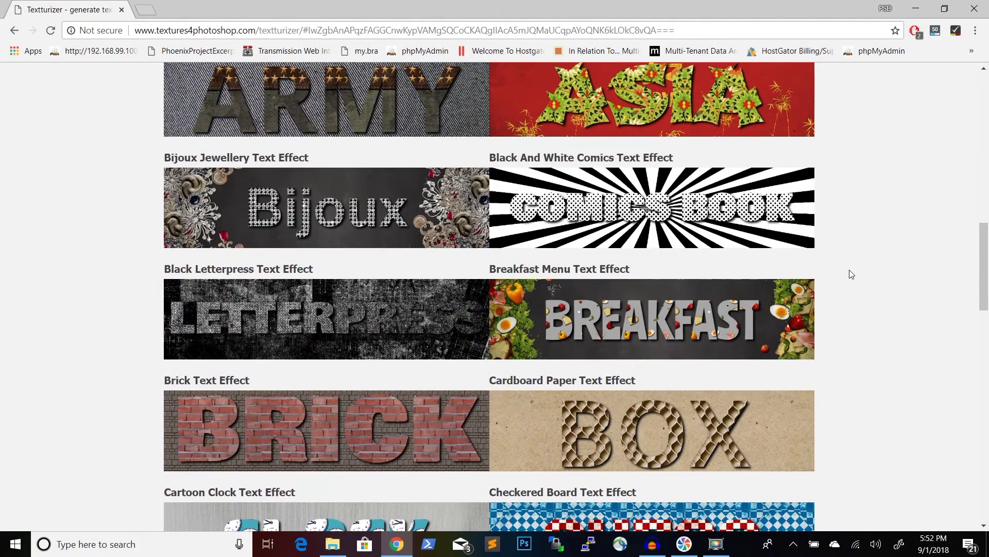
scroll(851, 274, up, 1)
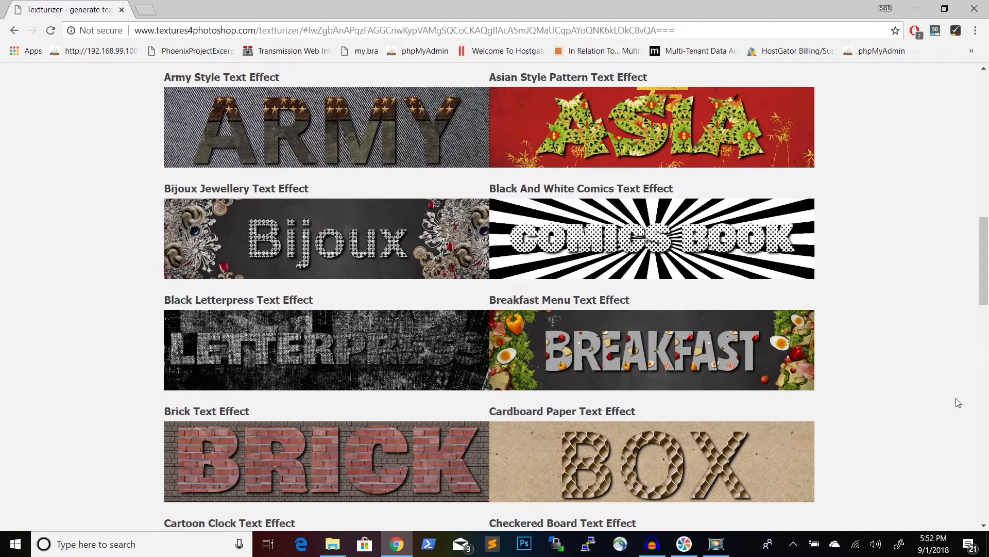
scroll(956, 398, down, 9)
scroll(958, 403, down, 7)
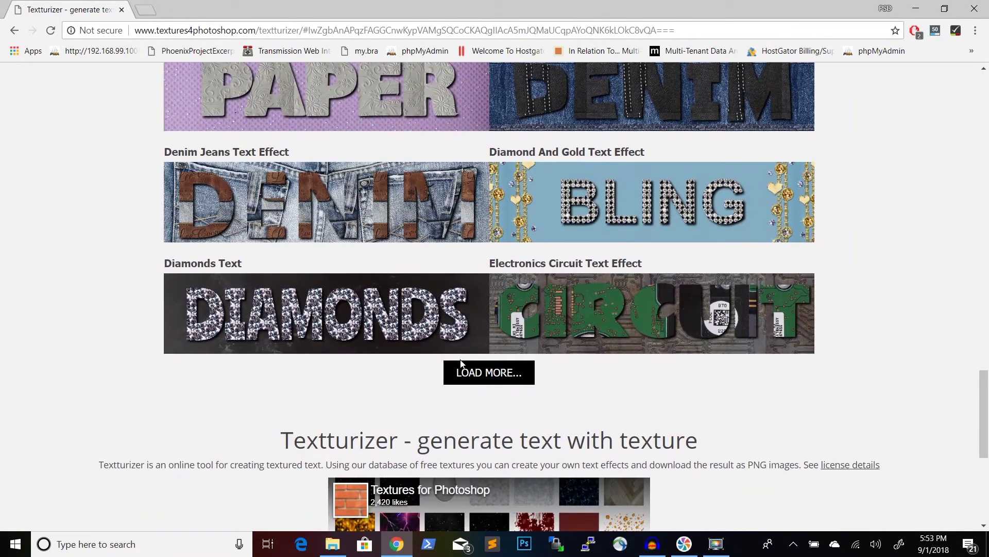
- Load three more batches of preset text effects, examining the added presets along the way
click(469, 373)
scroll(942, 378, down, 2)
scroll(943, 380, down, 10)
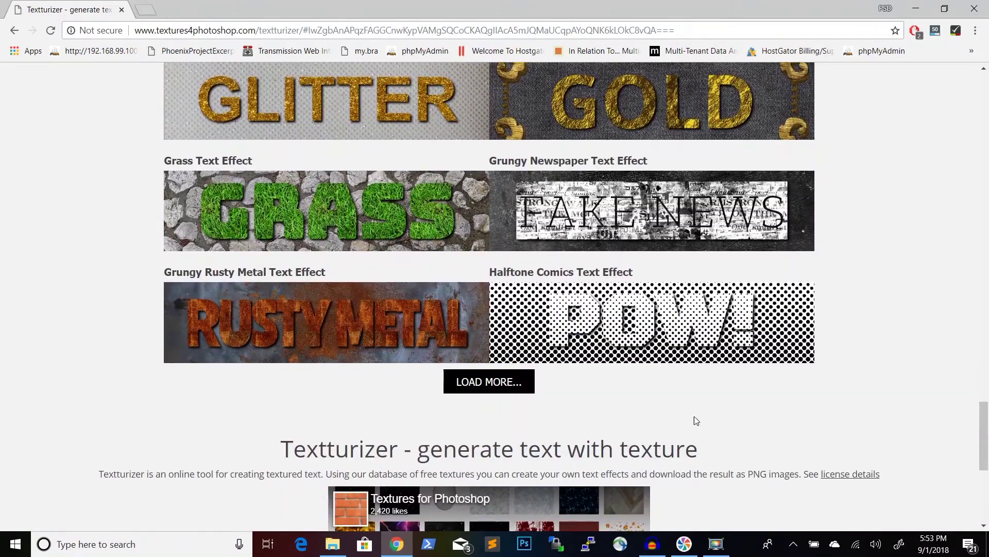
click(492, 387)
scroll(862, 412, down, 12)
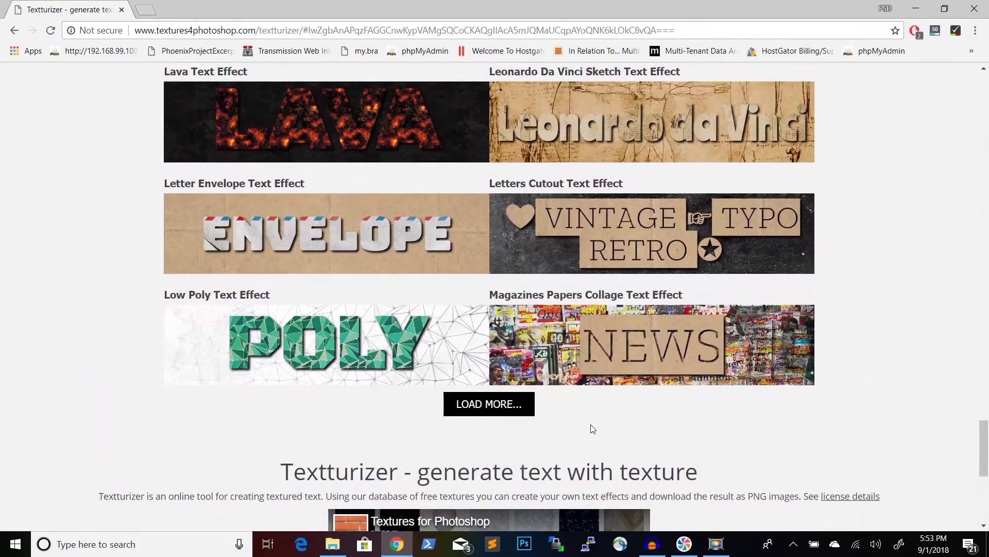
click(502, 414)
- Open the Aluminum Foil Text Effect preset in a new tab and view its preview and settings
scroll(948, 370, up, 15)
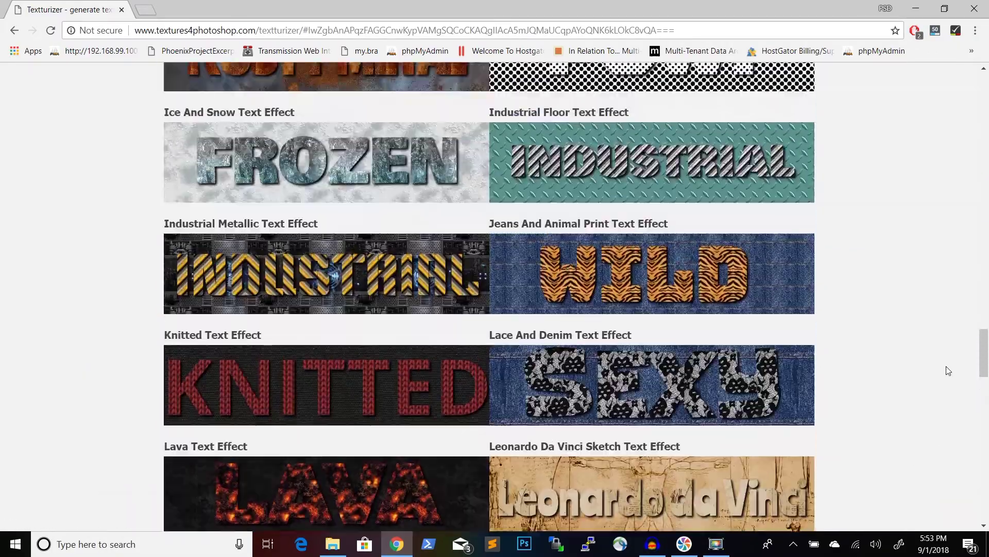
scroll(948, 370, up, 20)
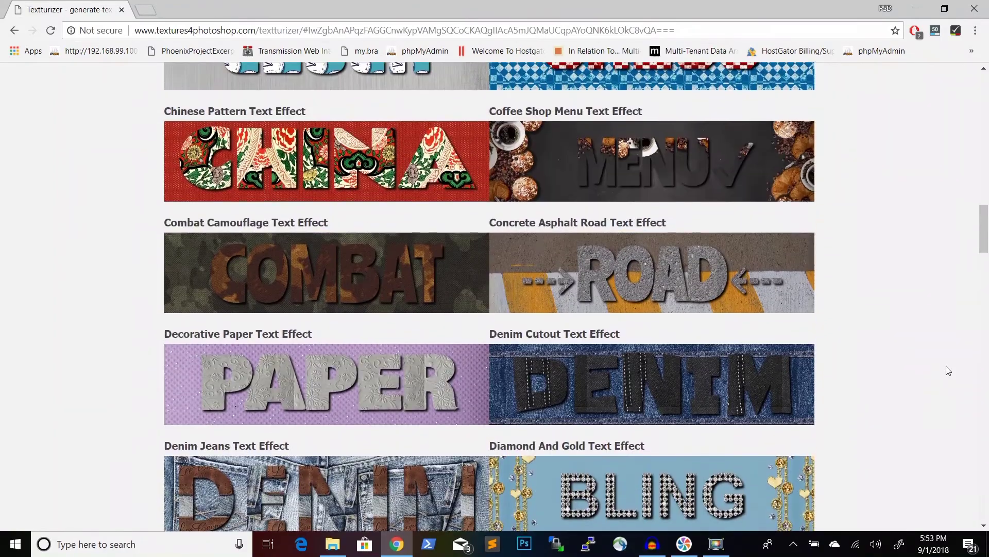
scroll(949, 370, up, 20)
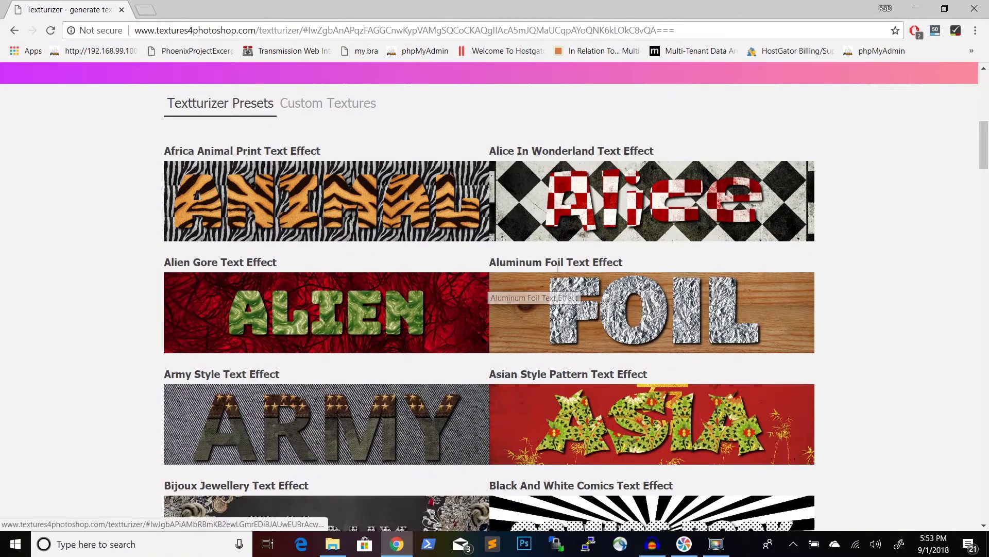
click(578, 310)
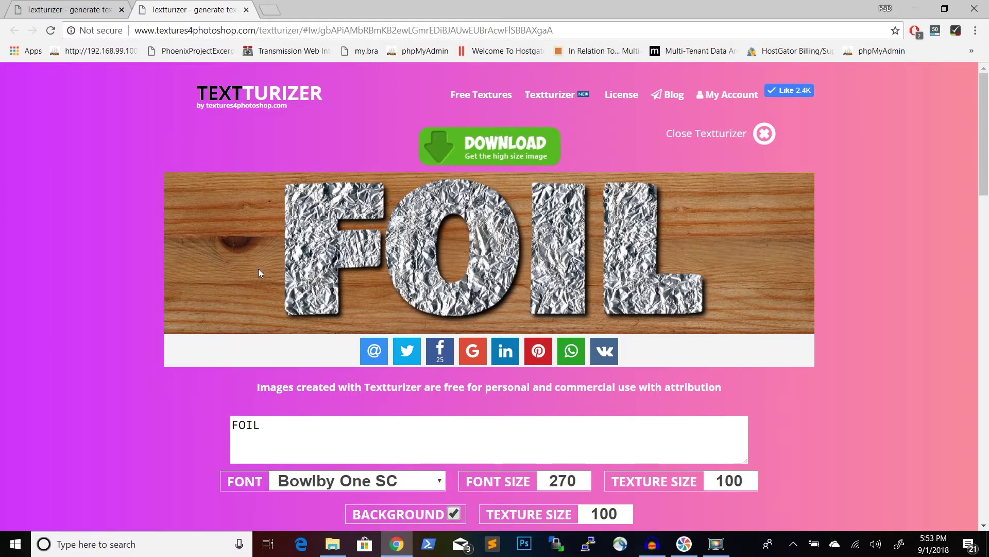
scroll(259, 272, down, 5)
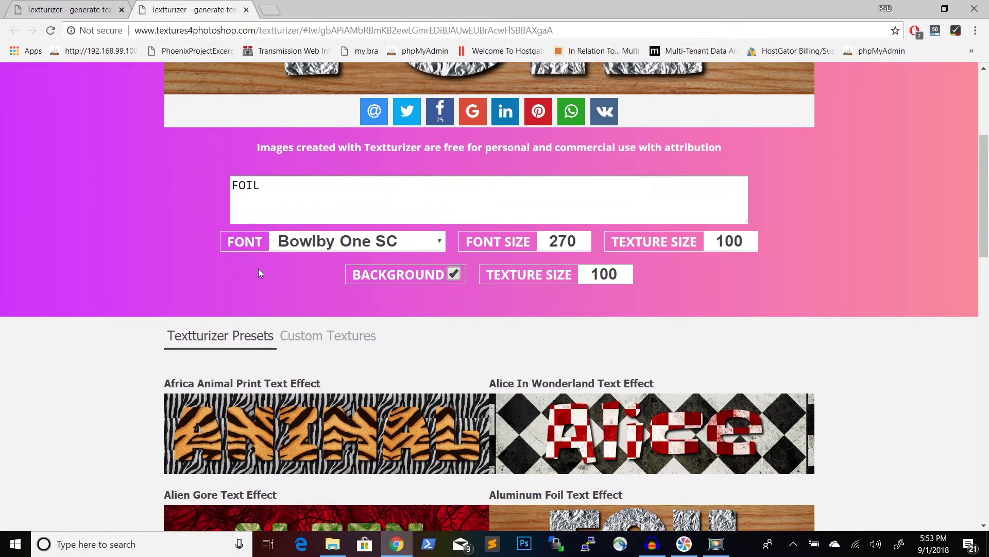
scroll(259, 272, up, 3)
scroll(260, 273, up, 2)
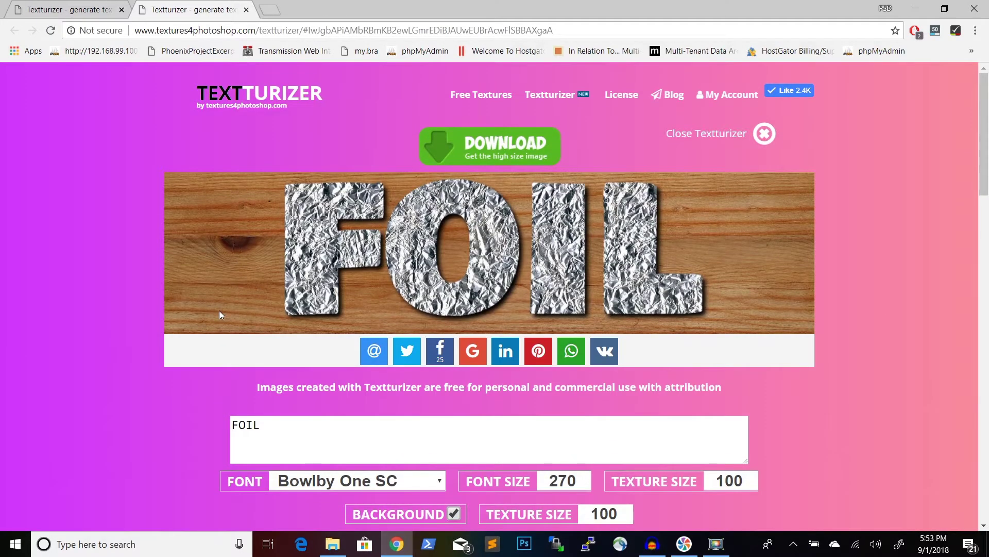
- Replace the foil preset's text with a first name in capital letters
click(338, 450)
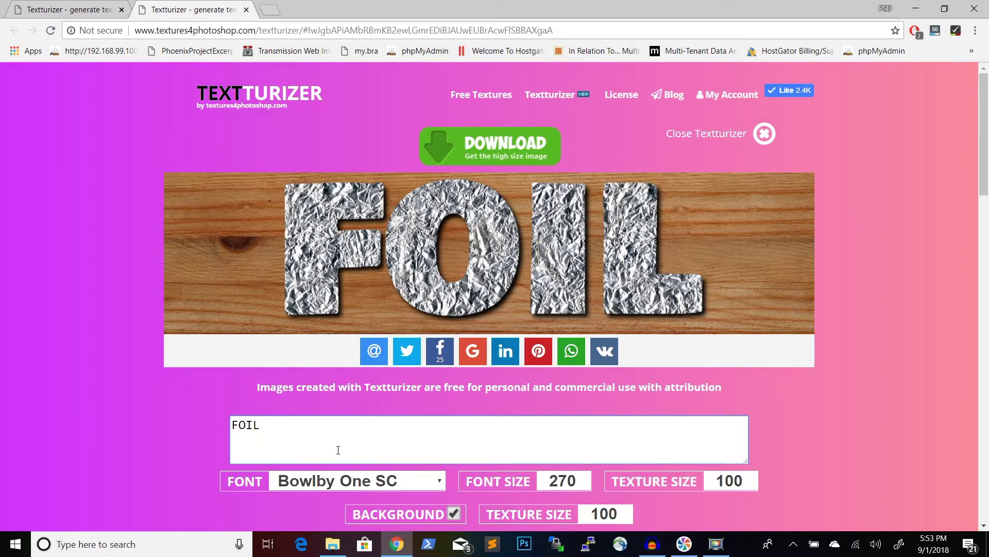
key(ctrl+a)
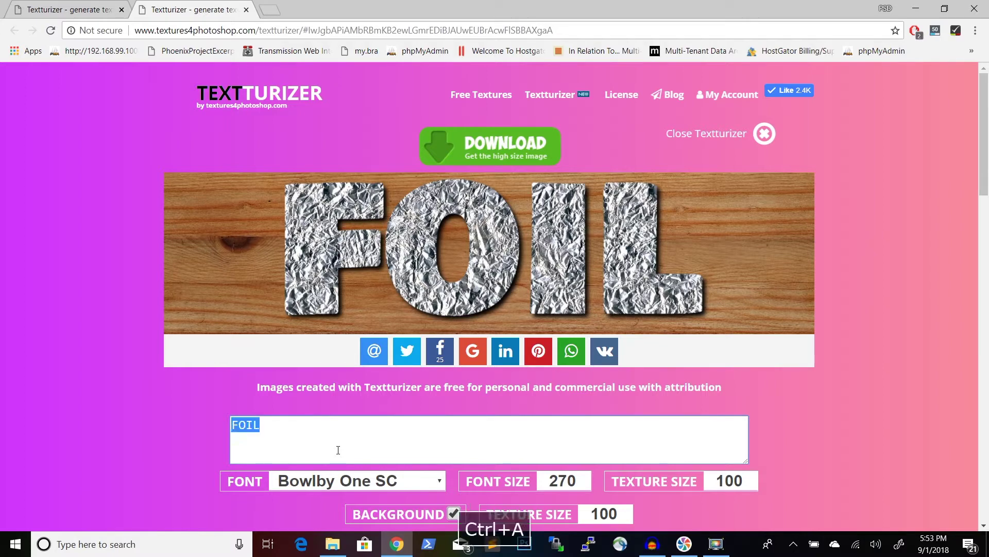
text(JOHN)
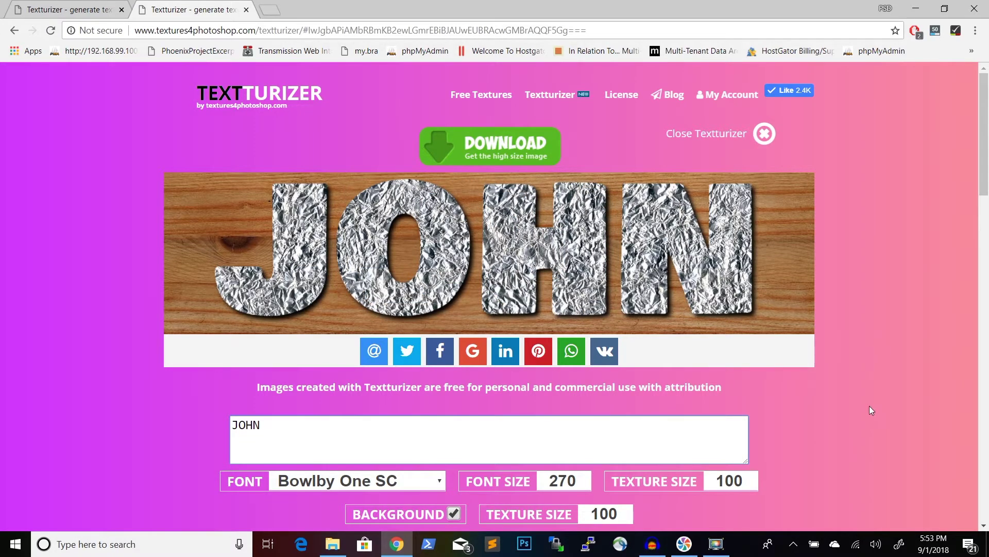
- Browse the available fonts and change the text's font to Rammetto One
scroll(870, 406, down, 3)
scroll(870, 406, up, 2)
scroll(869, 410, down, 1)
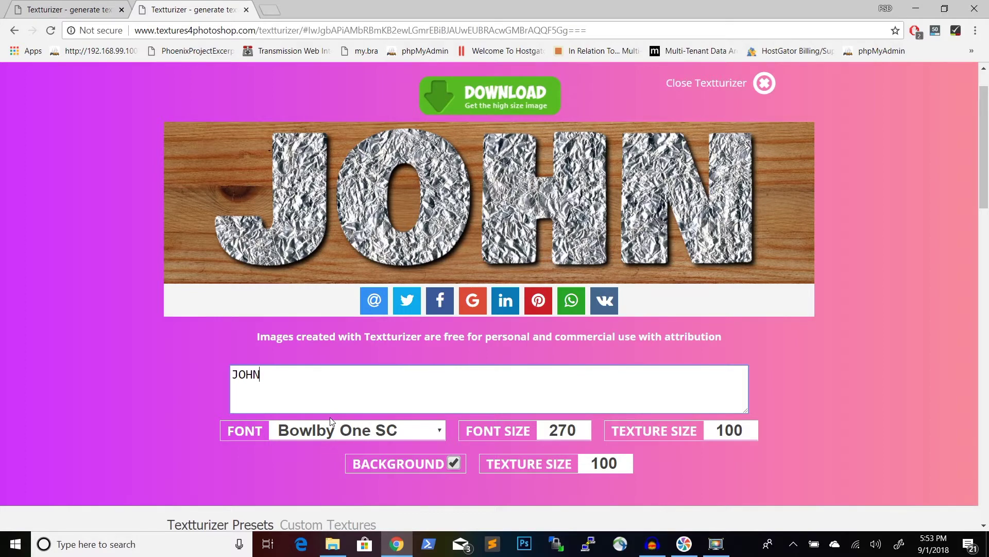
click(426, 433)
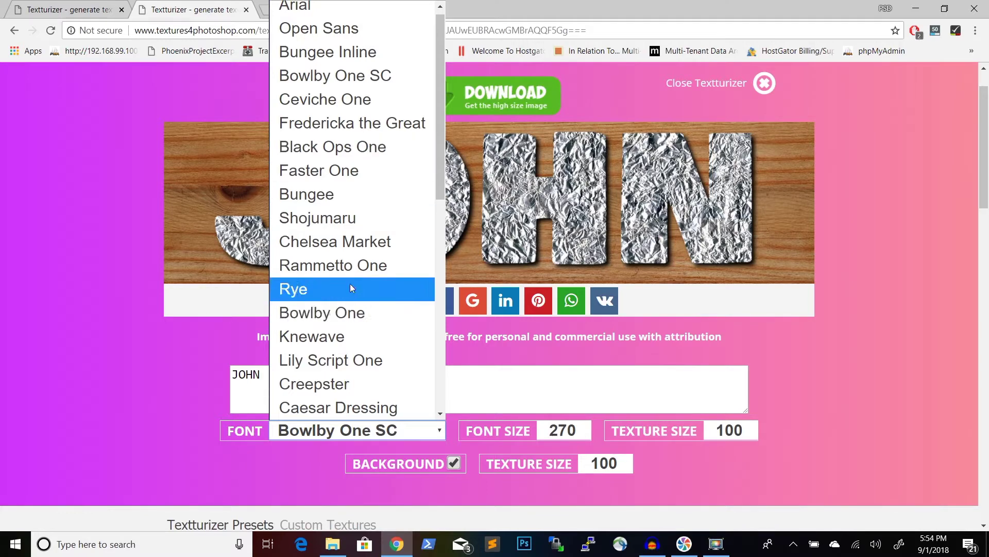
scroll(359, 277, down, 9)
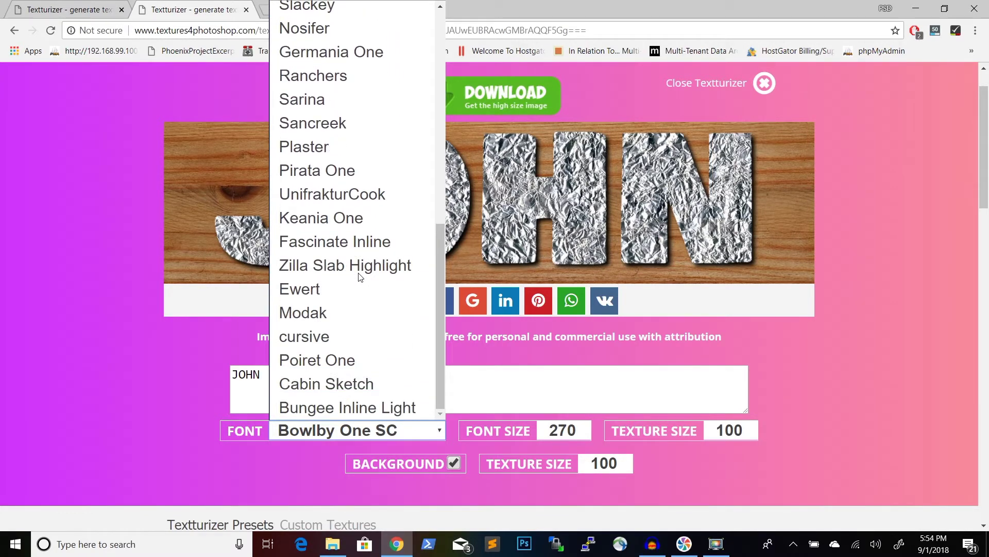
scroll(359, 277, up, 4)
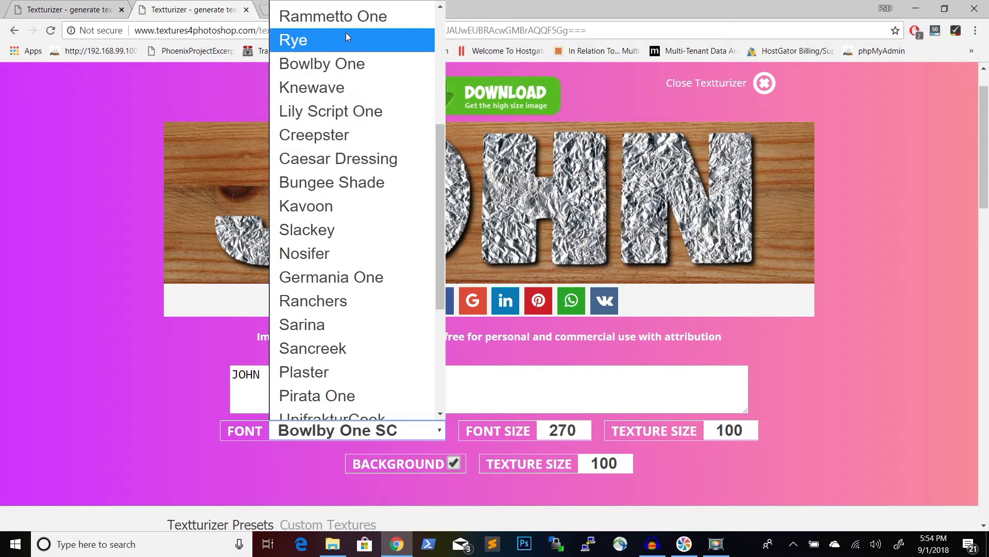
click(344, 16)
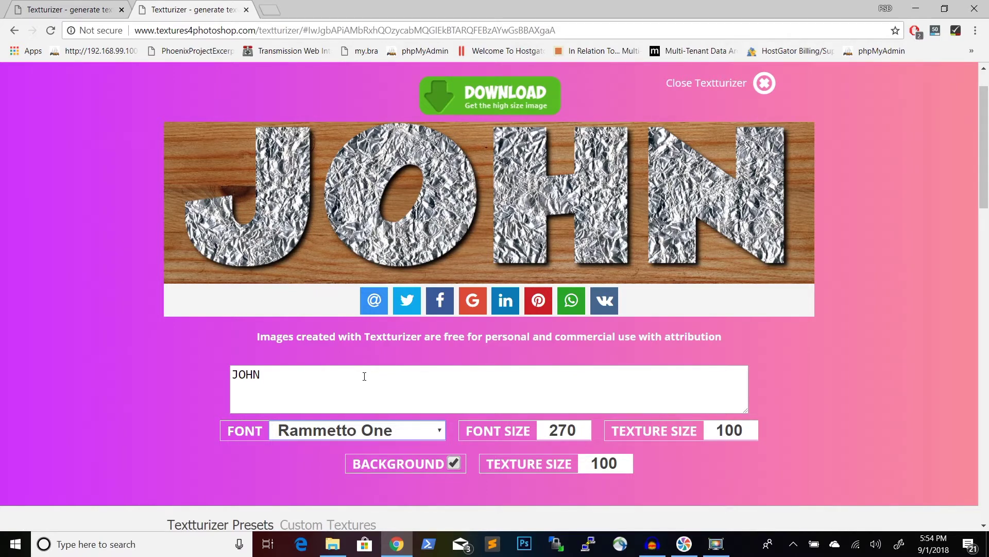
- Step through the fonts after Rammetto One, previewing each on the text, and set the font to Slackey
key(Down)
key(Down)
key(Down)
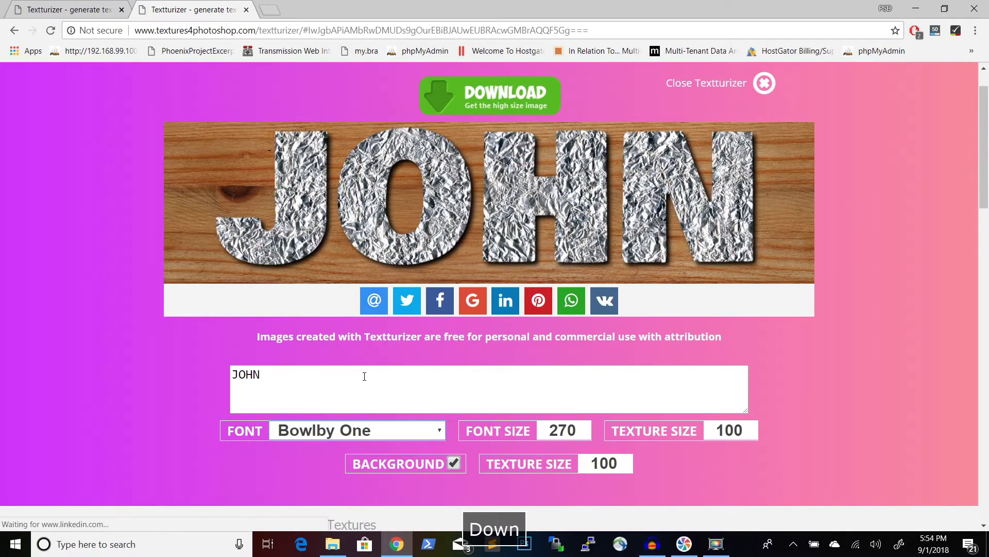
key(Up)
key(Down)
key(Down)
key(Down)
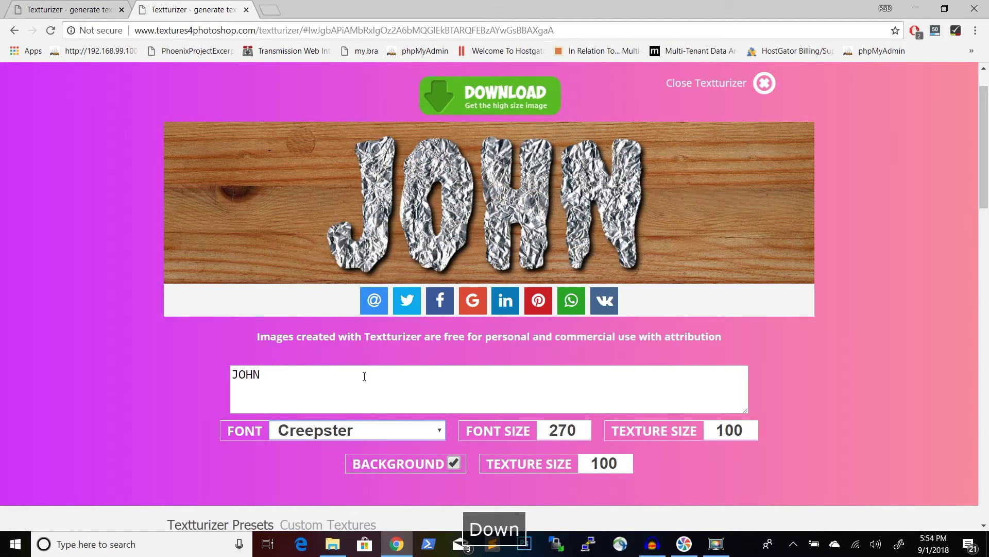
key(Down)
key(Down)
key(Down)
key(Down)
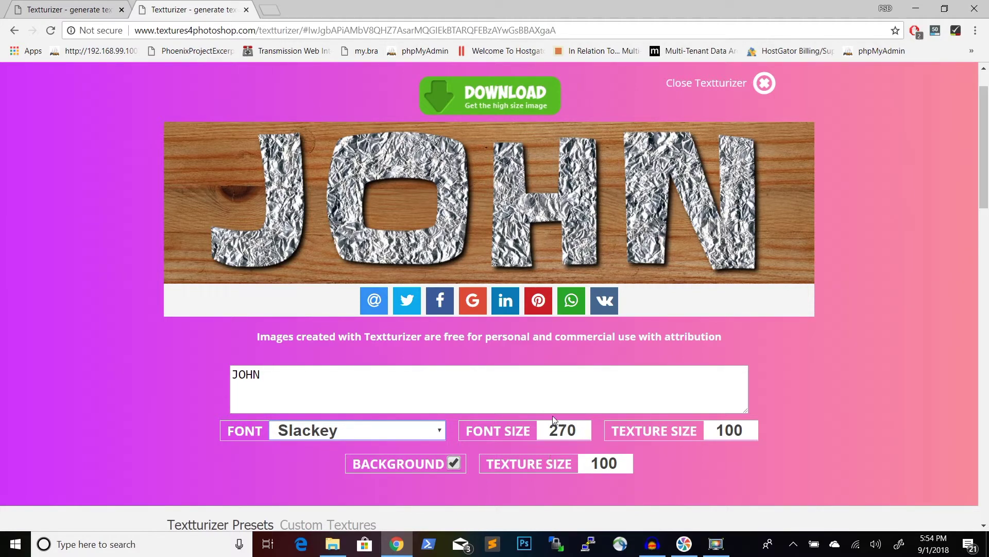
- Adjust the text's font size, trying 230 and settling on 250
click(561, 430)
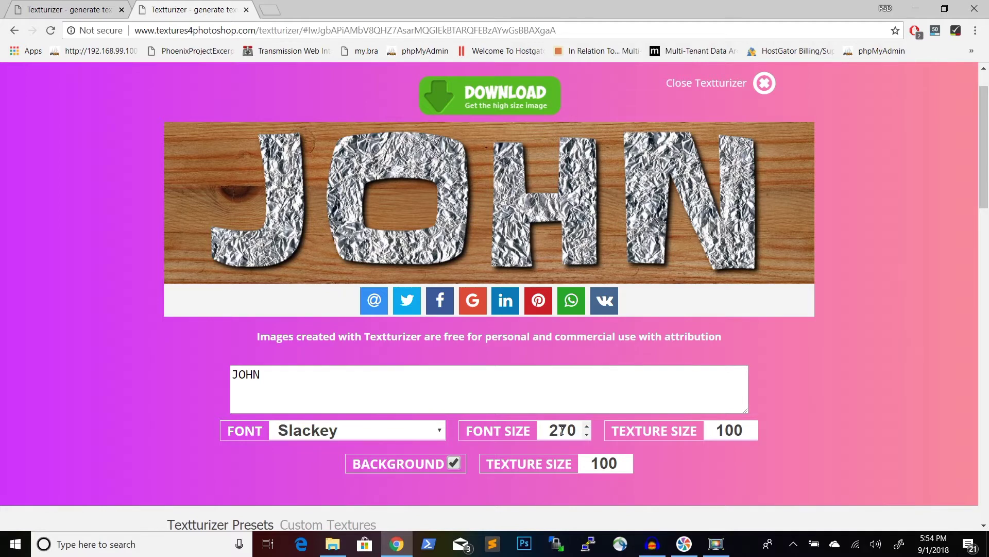
key(Up)
key(Up)
key(Up)
key(Down)
key(Down)
key(Down)
key(Down)
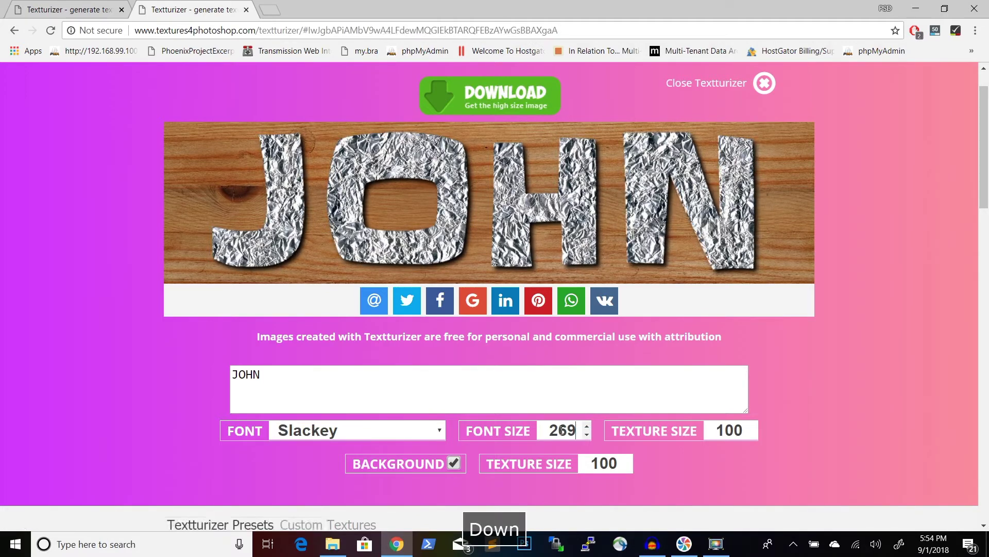
key(Down)
key(Down)
key(Down)
key(Down)
key(Down)
key(Down)
key(Down)
key(Down)
key(Down)
key(Down)
key(Down)
key(Down)
key(Down)
key(Down)
key(Down)
key(Down)
key(Down)
key(Down)
key(Down)
key(Down)
key(Down)
key(Down)
key(Down)
key(Down)
key(Down)
key(Down)
key(Down)
key(Down)
key(Down)
key(Down)
key(Down)
key(Down)
key(Down)
key(Down)
key(Down)
key(Down)
key(Down)
key(Down)
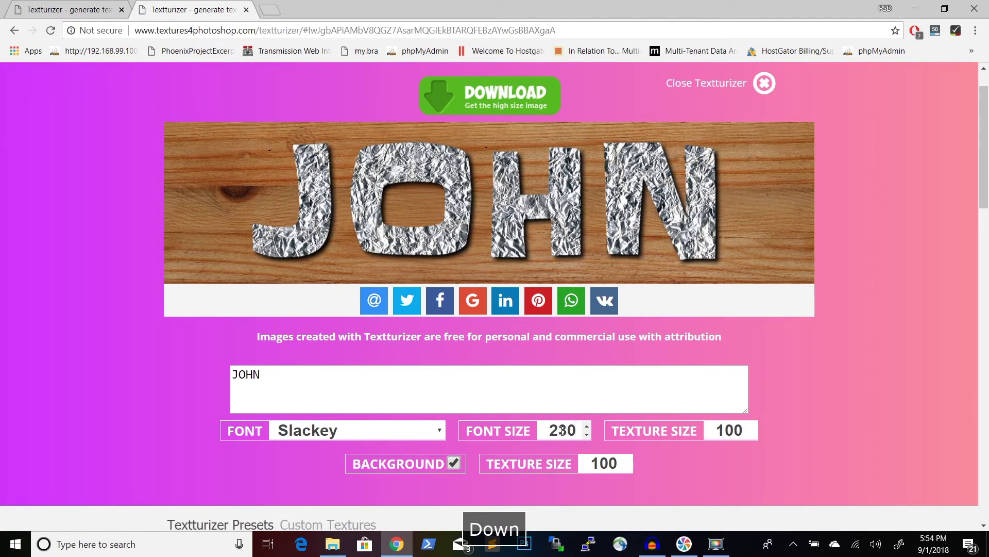
key(Up)
key(Up)
key(Up)
key(Up)
key(Up)
key(Up)
key(Up)
key(Up)
key(Up)
key(Up)
key(Up)
key(Up)
key(Up)
key(Up)
key(Up)
key(Up)
key(Up)
key(Up)
key(Up)
key(Up)
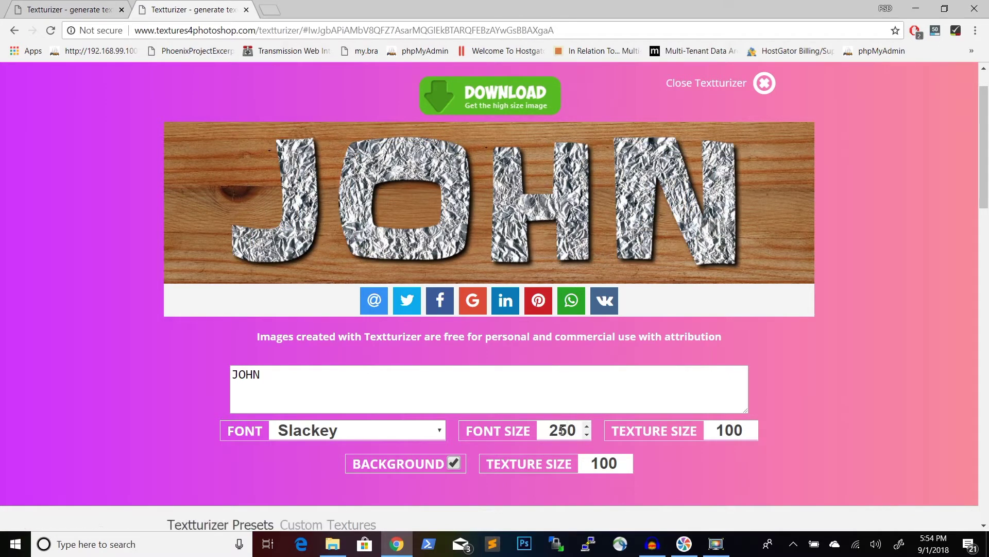
- Try a larger foil texture on the letters by raising the text's texture size to 126
click(727, 430)
key(Up)
key(Up)
key(Up)
key(Up)
key(Up)
key(Up)
key(Up)
key(Up)
key(Up)
key(Up)
key(Up)
key(Up)
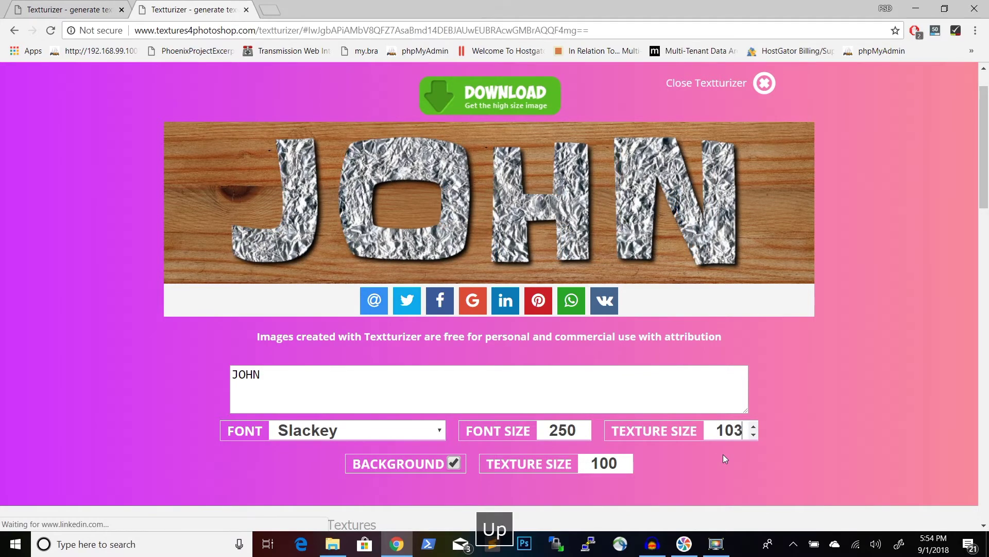
key(Up)
key(Up)
key(Up)
key(Up)
key(Up)
key(Up)
key(Up)
key(Up)
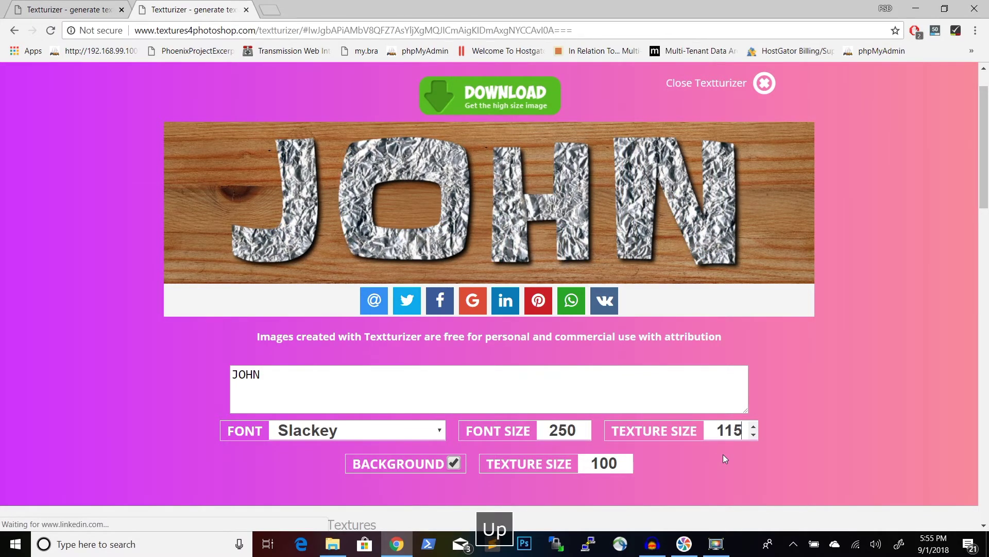
key(Up)
key(Up)
key(Up)
key(Up)
key(Up)
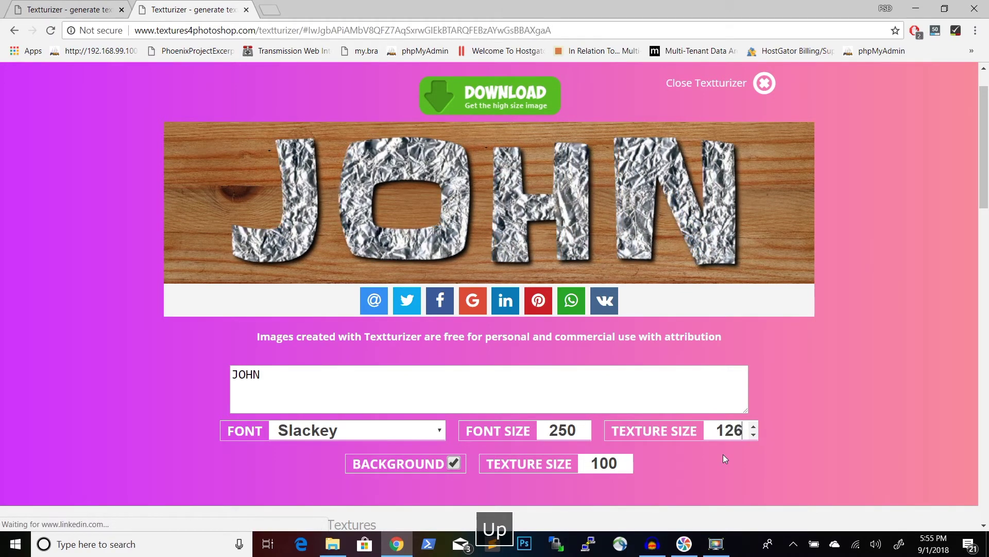
- Return the texture size of the letters to 100
key(Down)
key(Down)
key(Down)
key(Down)
key(Down)
key(Down)
key(Down)
key(Down)
key(Down)
key(Down)
key(Down)
key(Down)
key(Down)
key(Down)
key(Down)
key(Down)
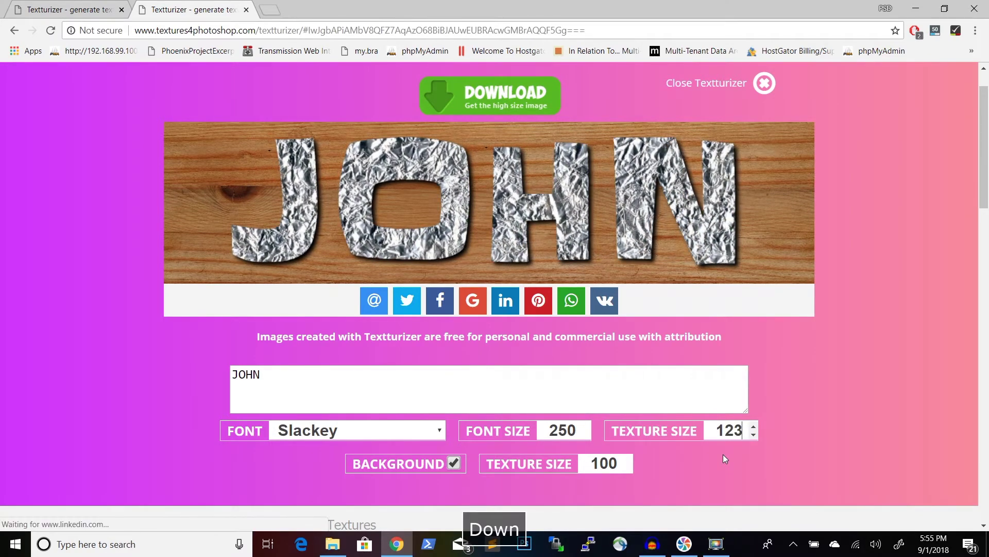
key(Down)
key(Down)
key(Down)
key(Down)
key(Down)
key(Down)
key(Down)
key(Down)
key(Down)
key(Down)
key(Down)
key(Down)
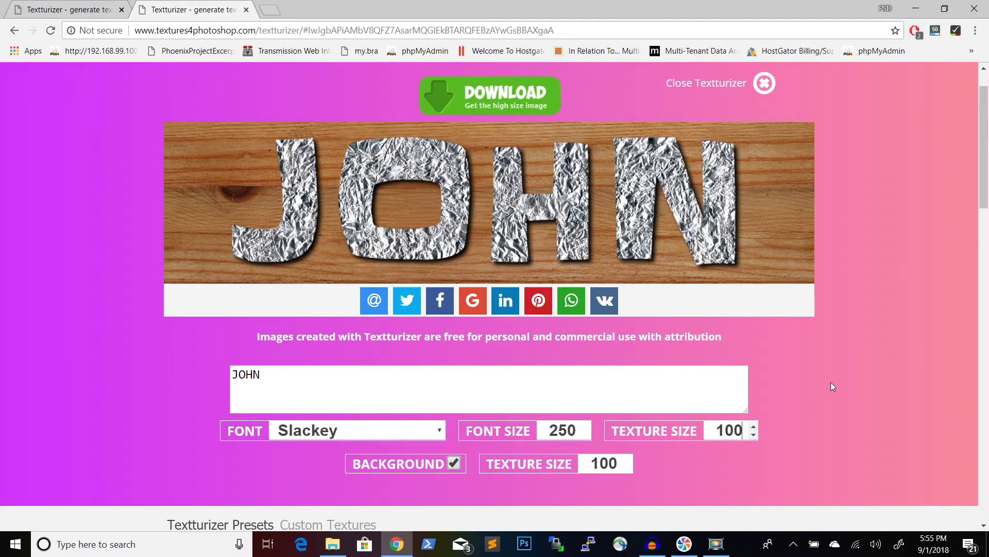
- Turn off the wood background behind the foil text
scroll(831, 382, down, 1)
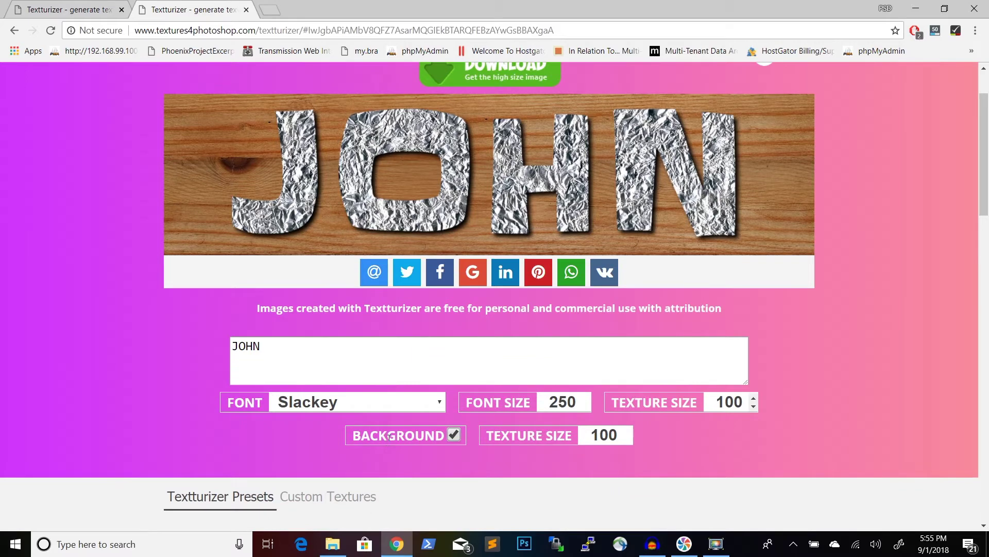
click(452, 439)
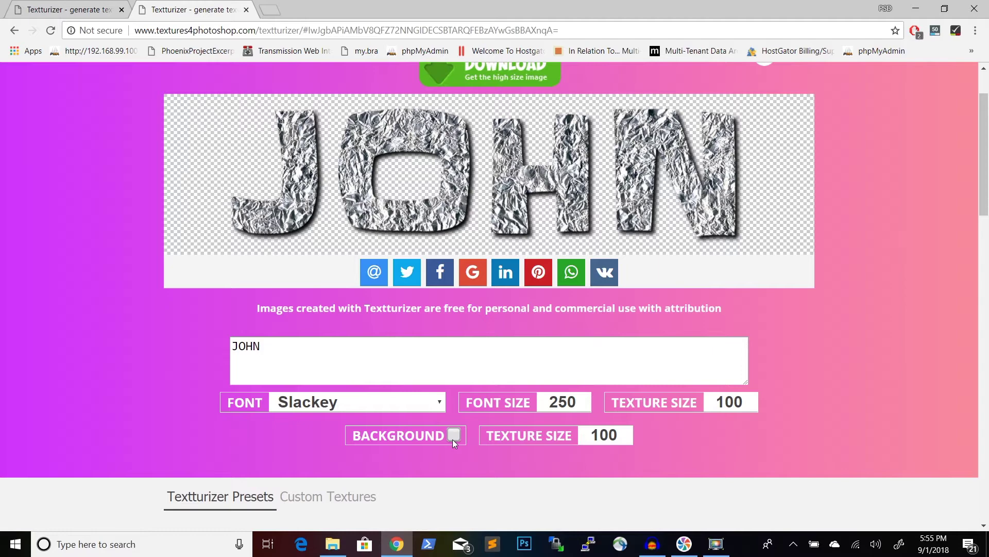
- Download the high size image of the foil text and open the downloaded PNG file
scroll(177, 316, up, 2)
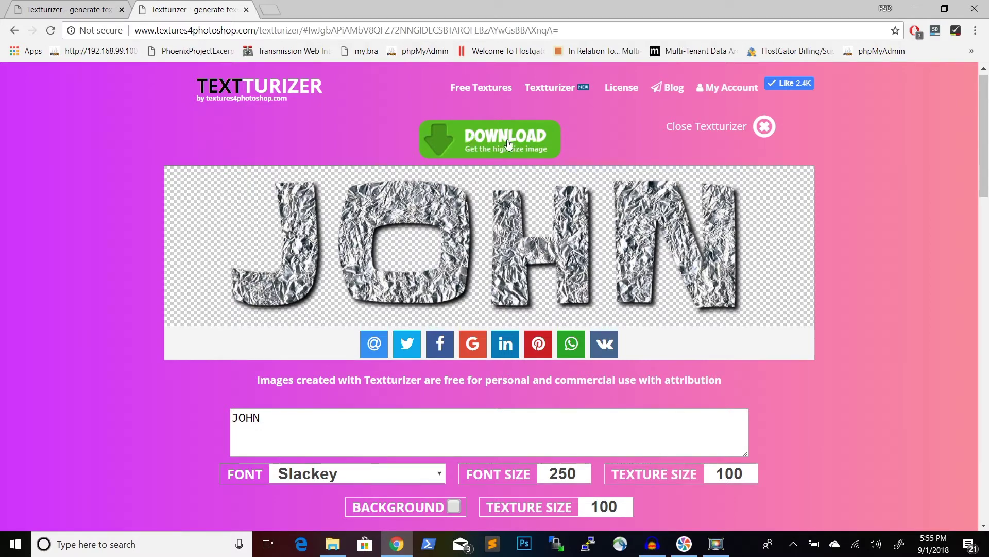
click(455, 123)
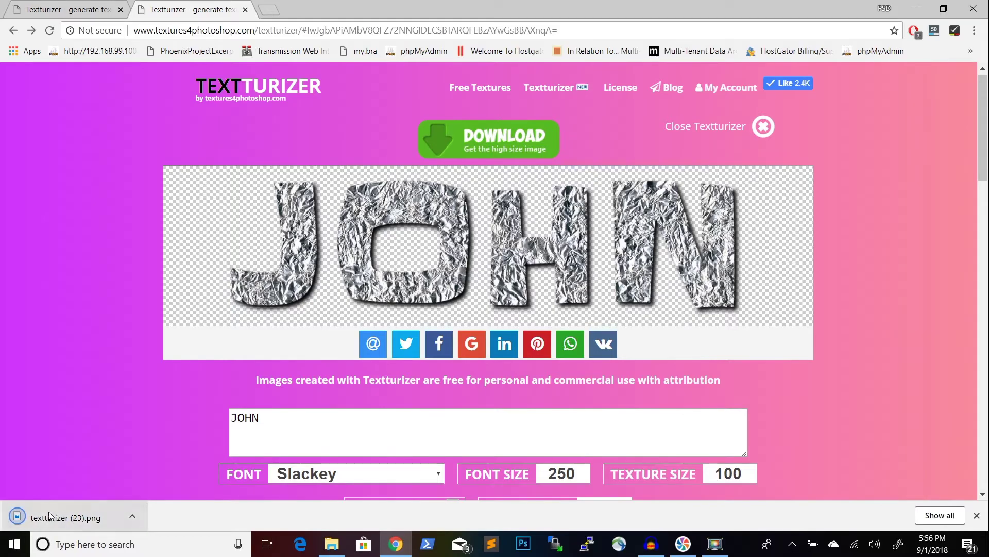
click(48, 512)
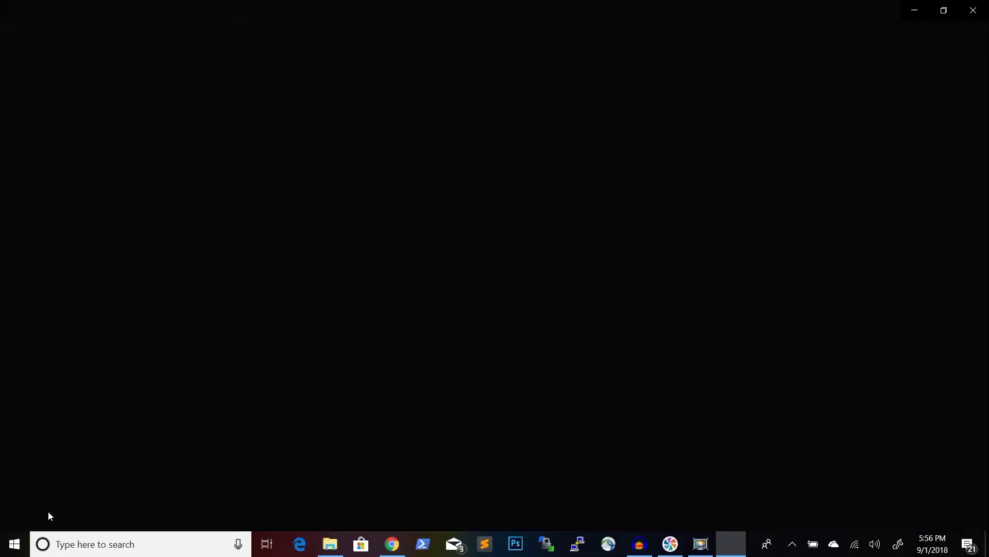
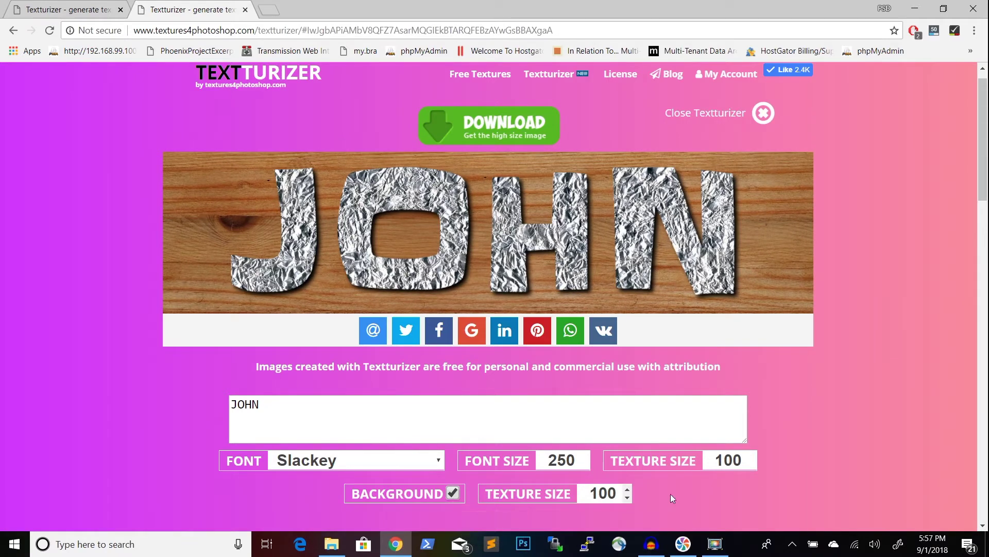
- Review the text preview with its settings and the list of preset text effects below it
scroll(805, 393, down, 2)
scroll(805, 393, up, 3)
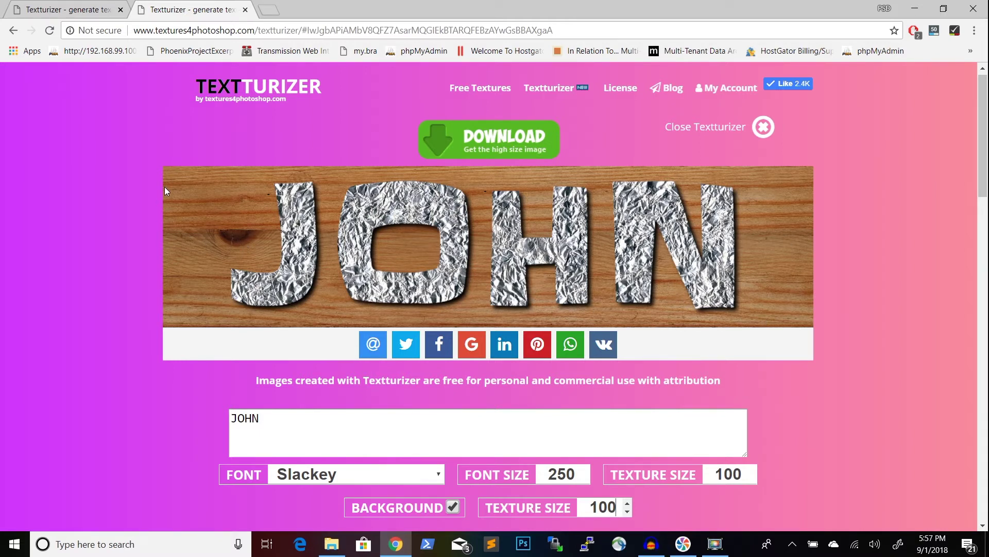
scroll(127, 276, down, 1)
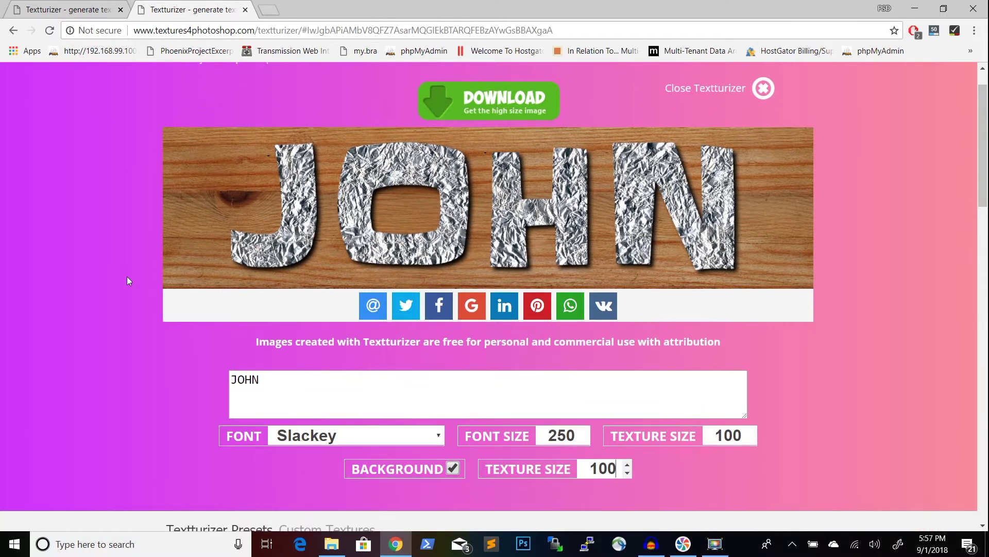
scroll(127, 277, down, 1)
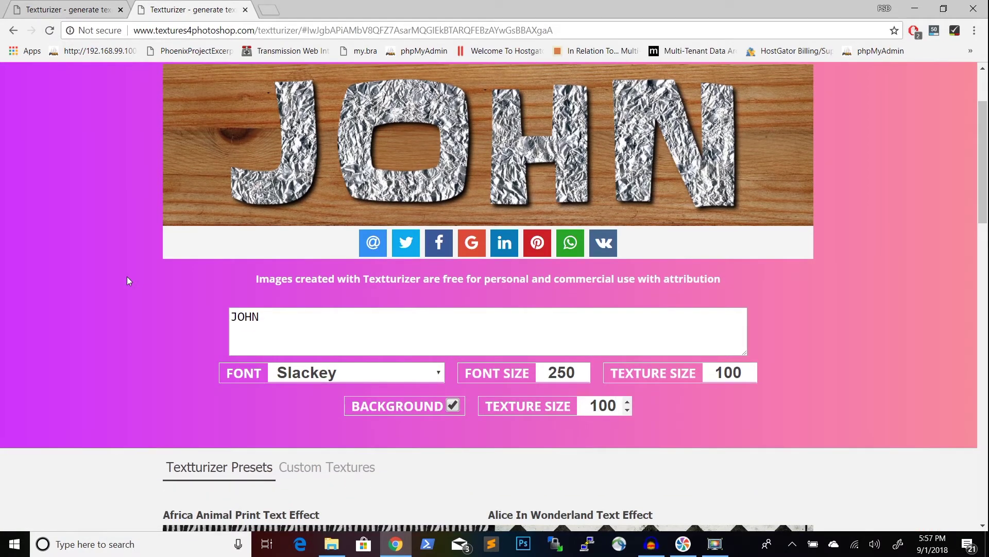
scroll(128, 278, up, 2)
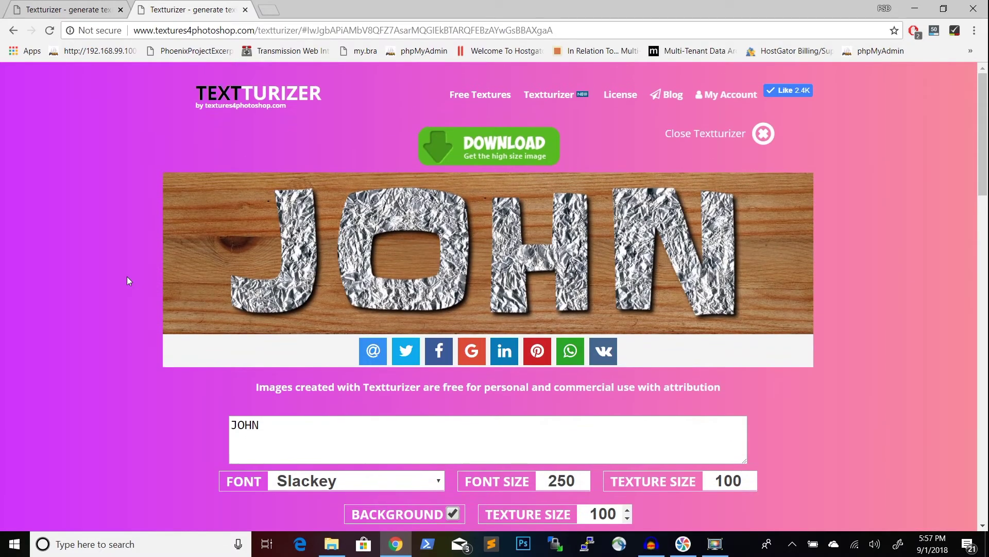
click(82, 441)
scroll(85, 446, down, 1)
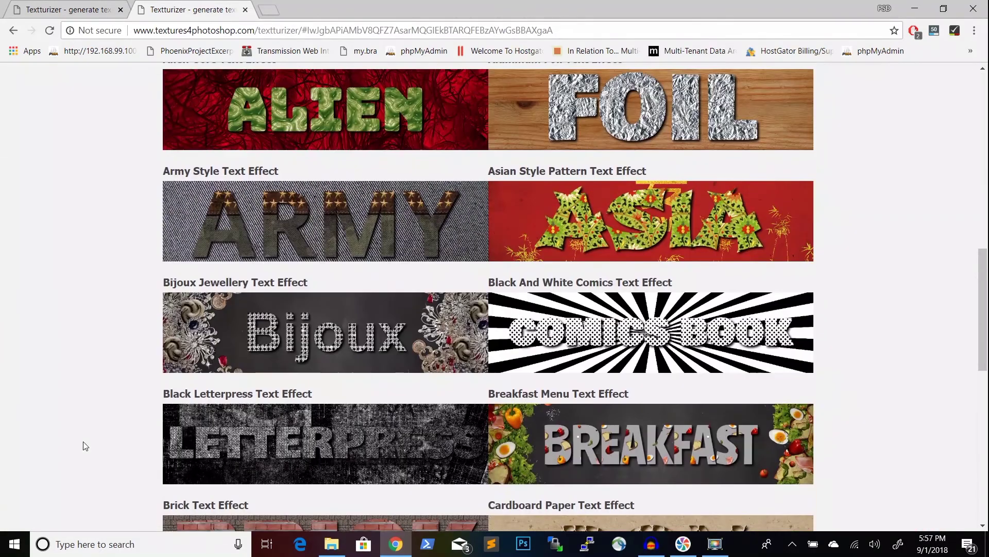
scroll(85, 445, up, 5)
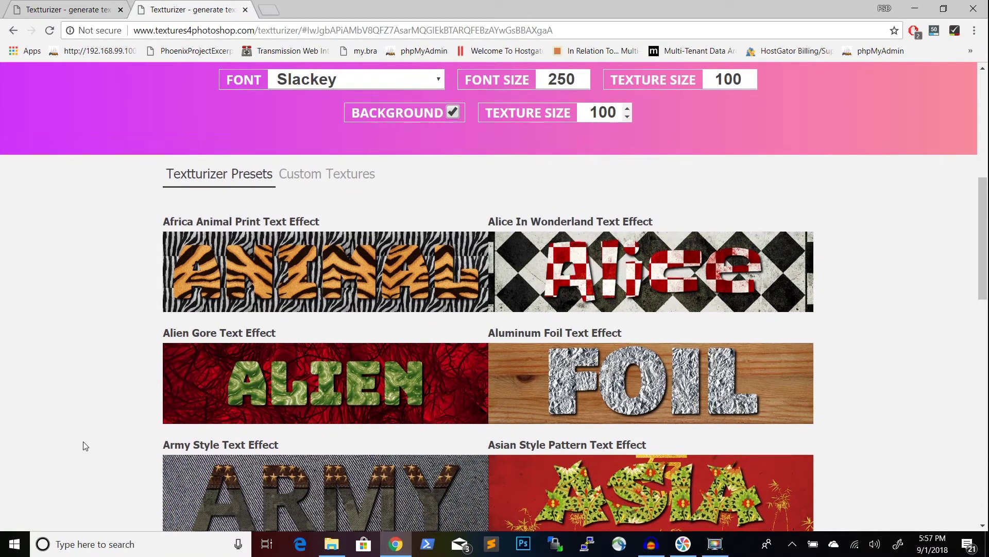
scroll(84, 444, up, 6)
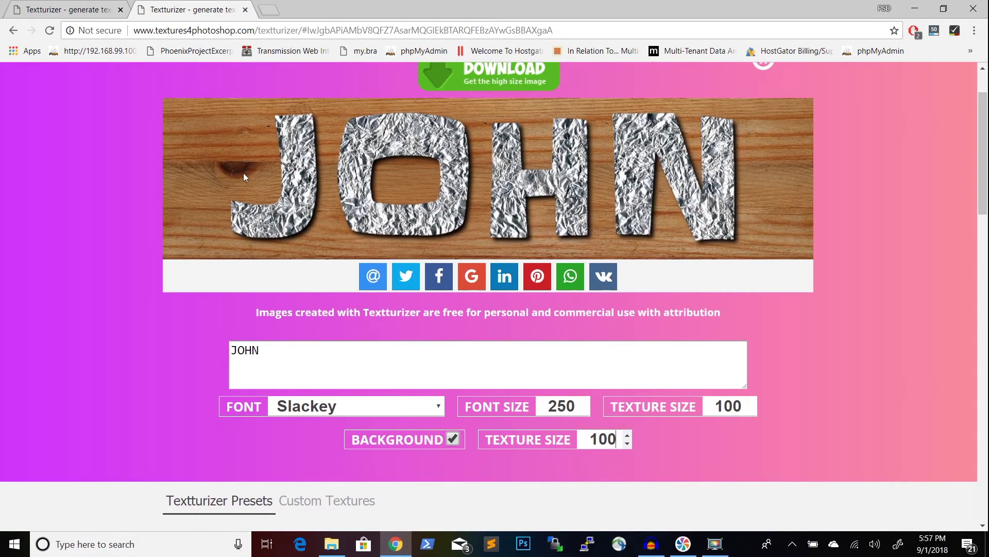
- Show the custom textures section and examine its texture search and suggested categories
scroll(154, 331, down, 2)
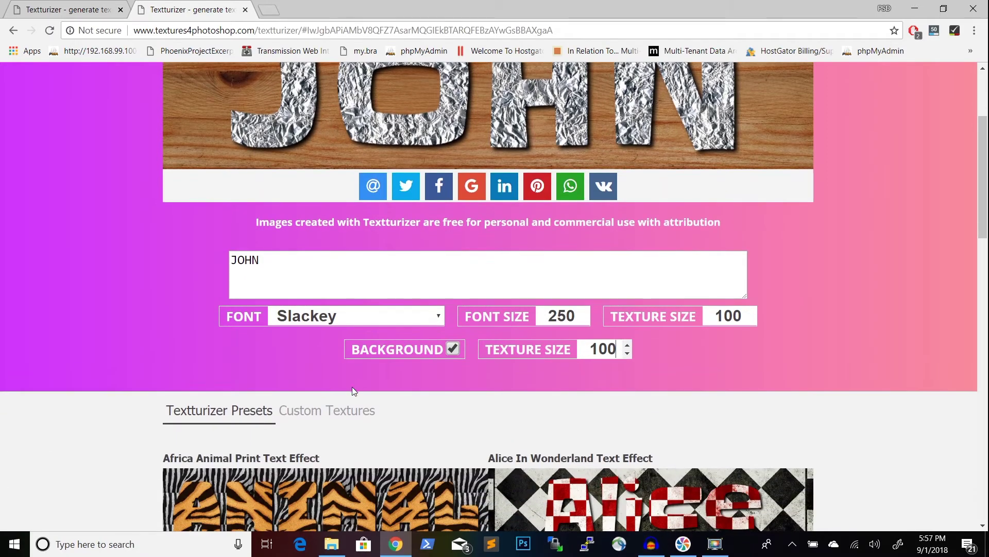
click(331, 411)
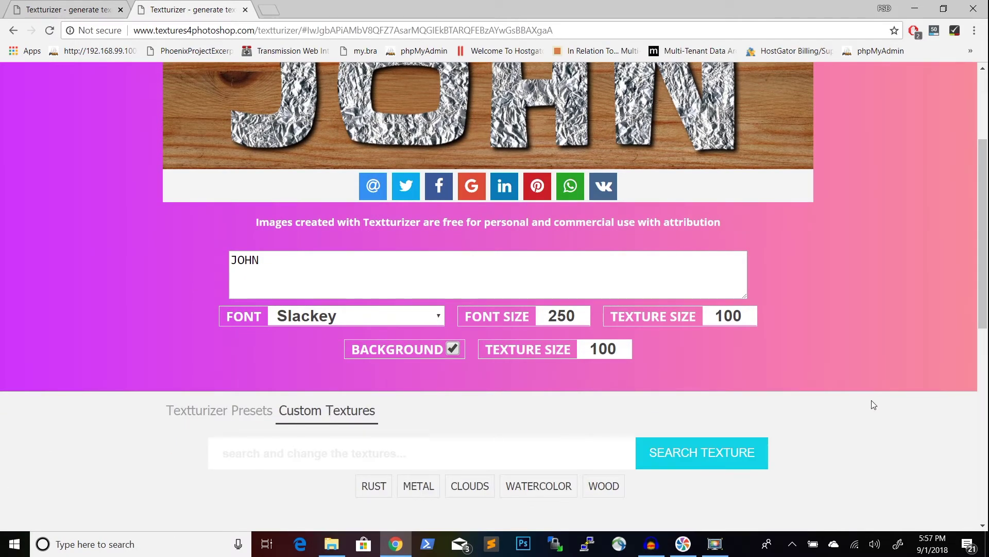
scroll(874, 405, down, 7)
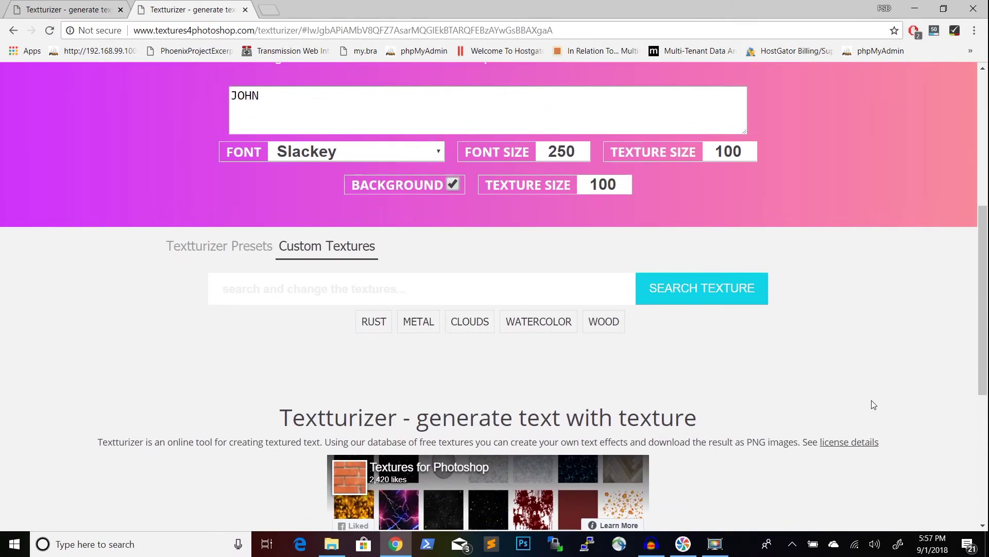
scroll(874, 405, up, 4)
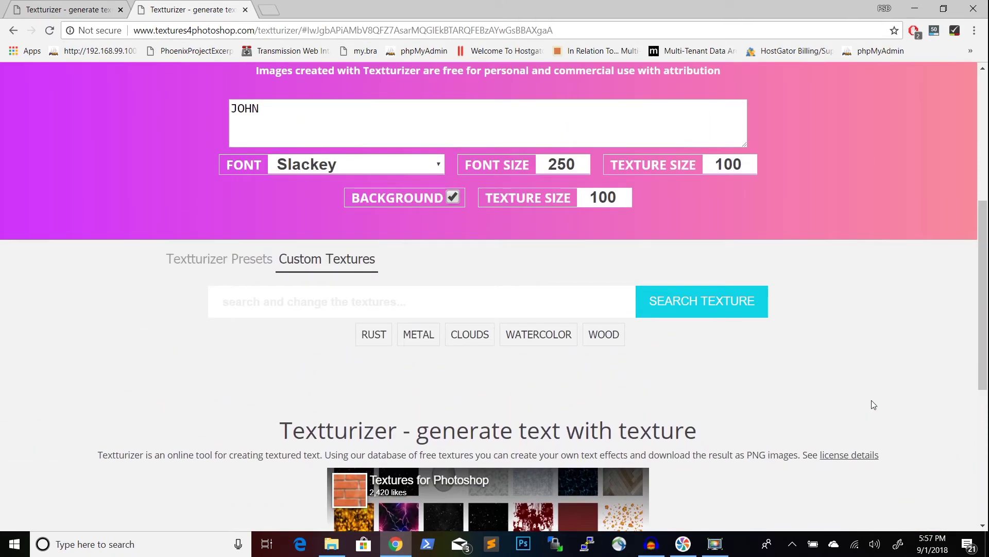
scroll(874, 405, up, 5)
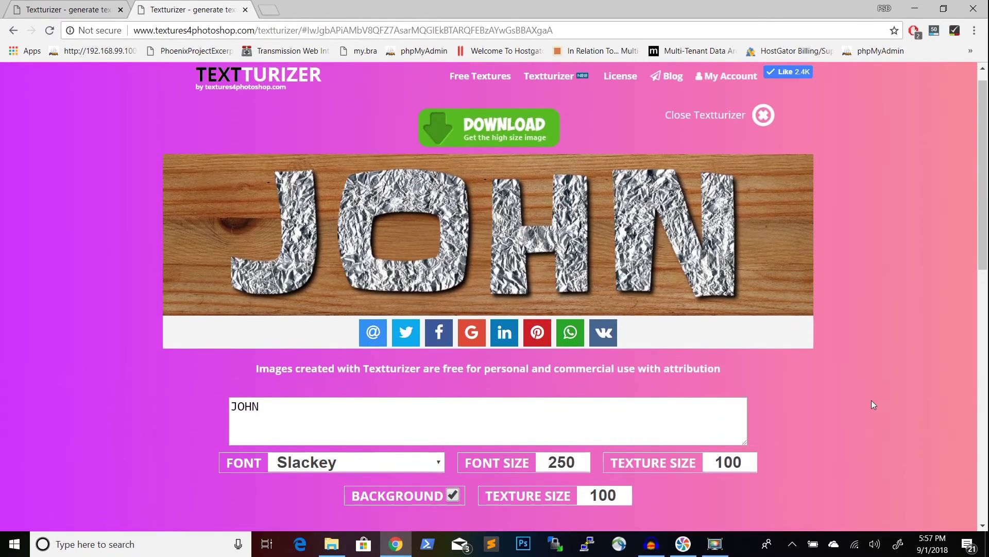
- Search the custom textures for gold and apply the rough, crumpled gold texture in the middle of the second row to the text
scroll(874, 405, down, 3)
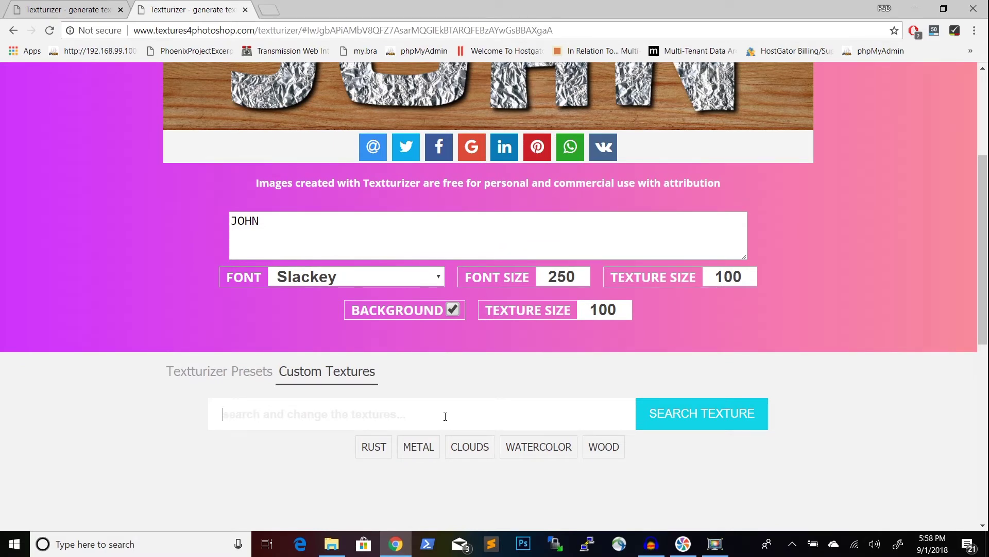
text(gold)
key(Return)
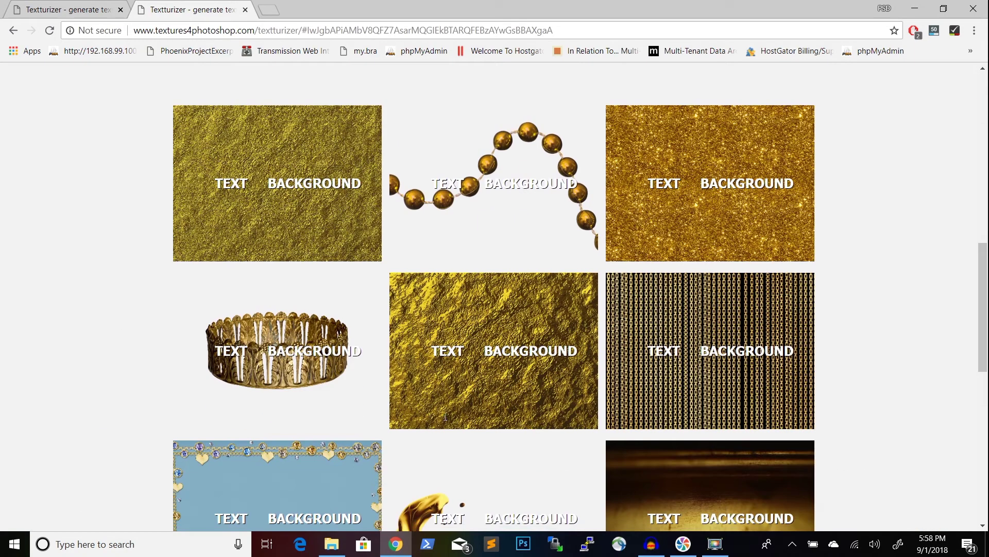
scroll(444, 416, down, 4)
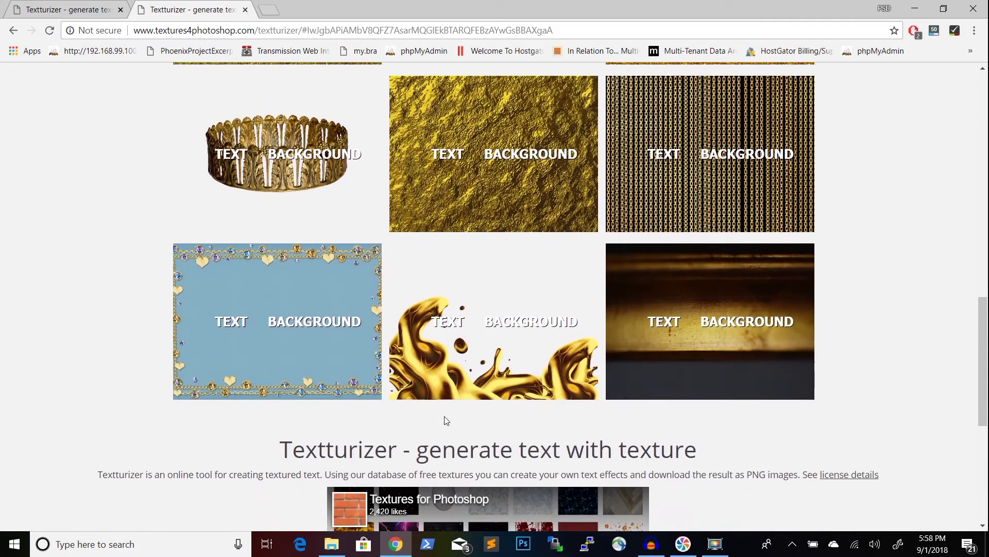
scroll(444, 417, up, 5)
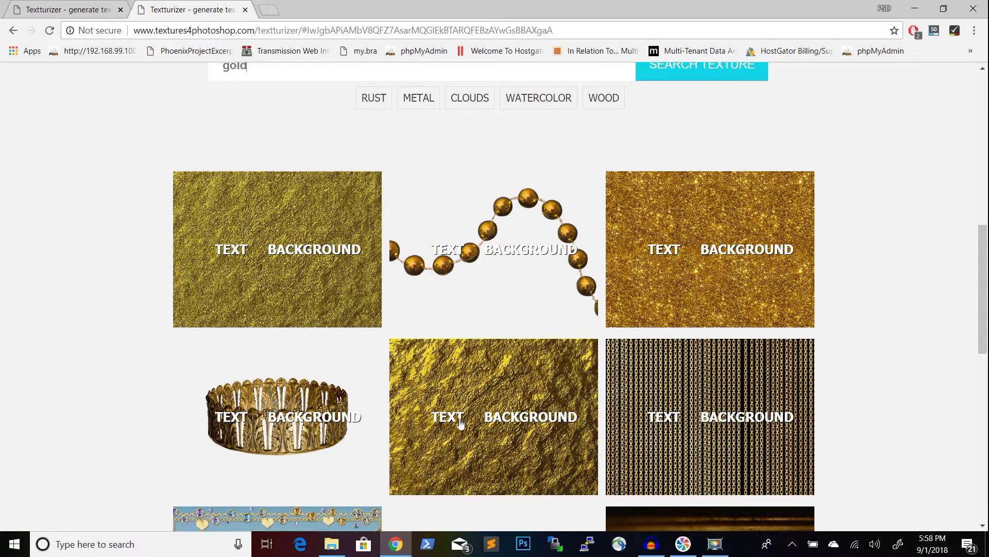
click(449, 423)
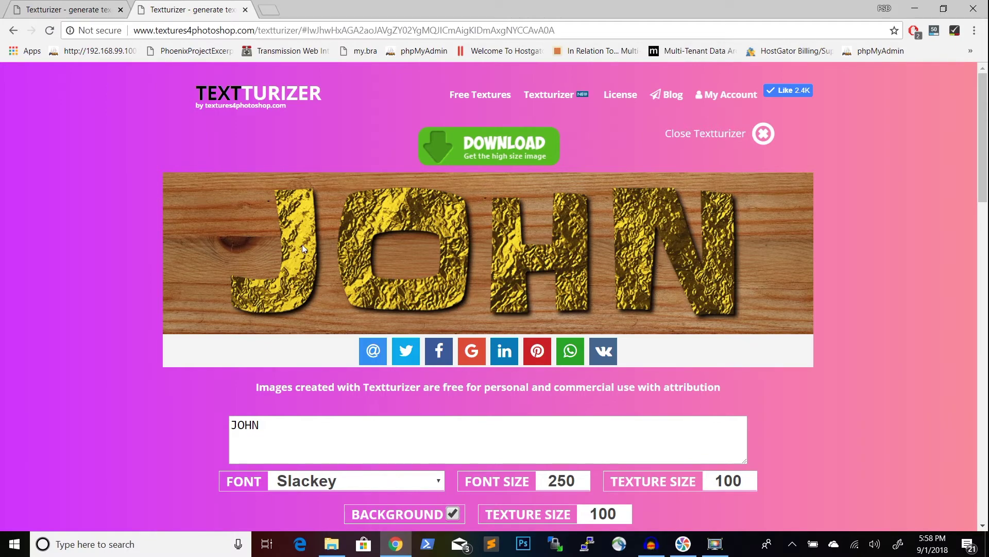
scroll(302, 244, down, 2)
scroll(302, 244, up, 2)
- Search the custom textures for metal and use the first result, the scratched grey metal, as the background
scroll(161, 362, down, 10)
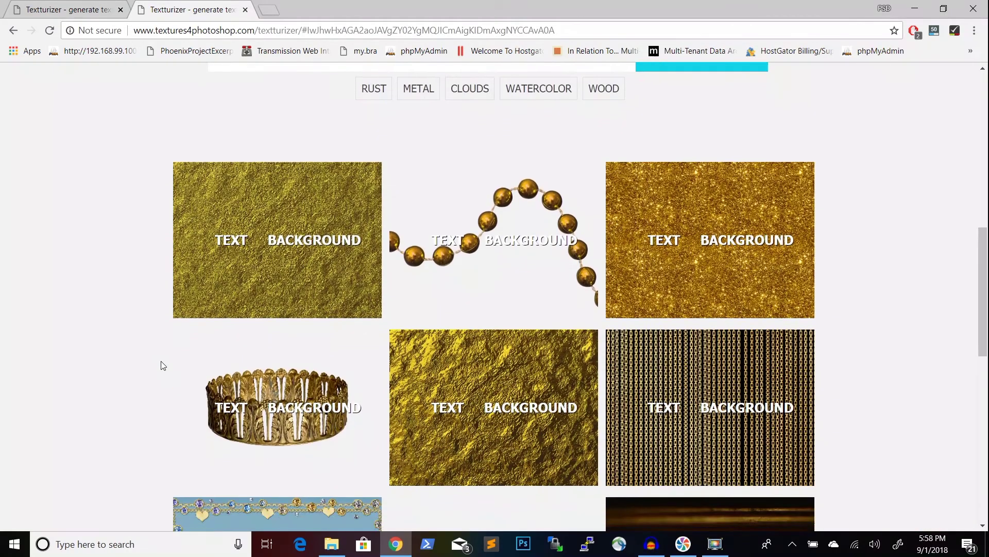
scroll(163, 365, up, 4)
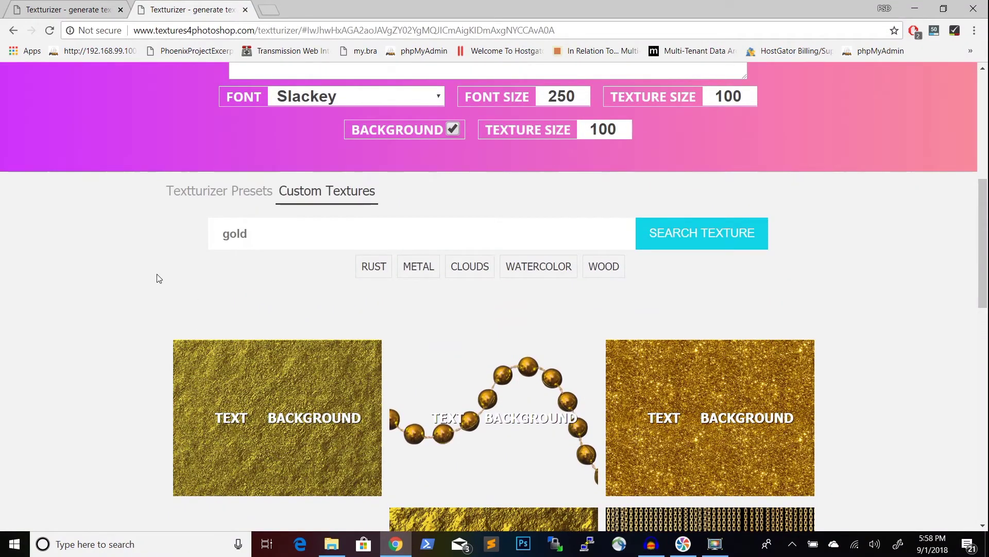
scroll(135, 278, up, 1)
scroll(132, 280, up, 1)
double_click(269, 319)
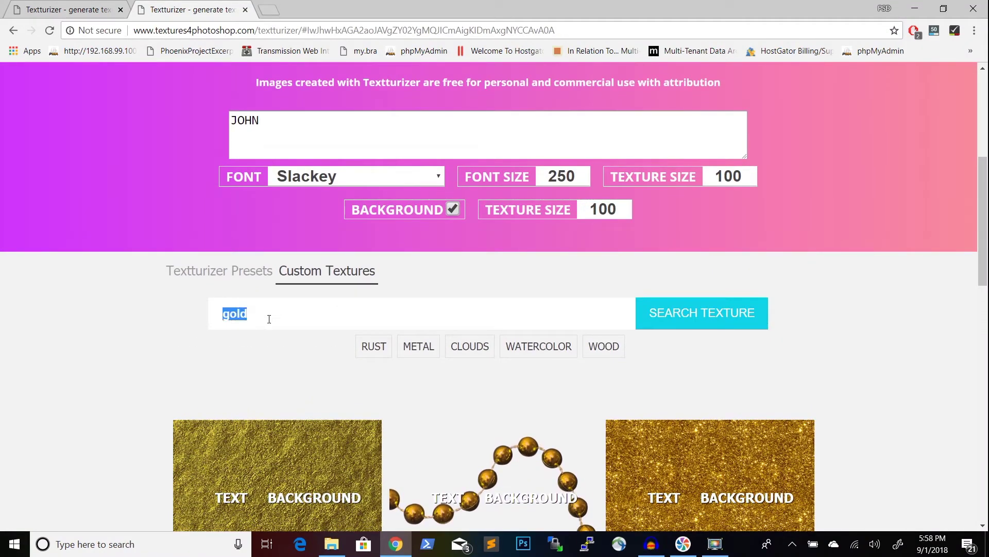
text(metal)
key(Return)
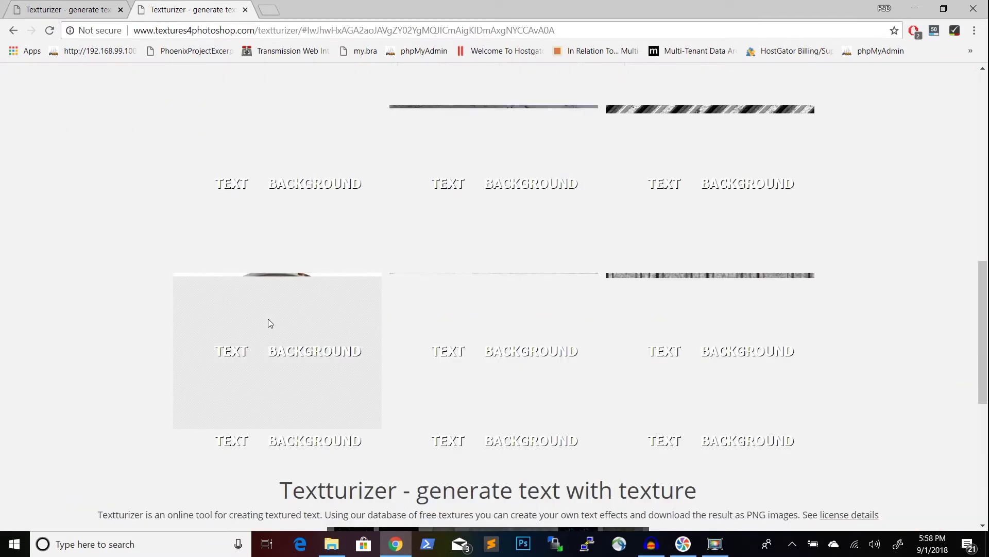
click(309, 183)
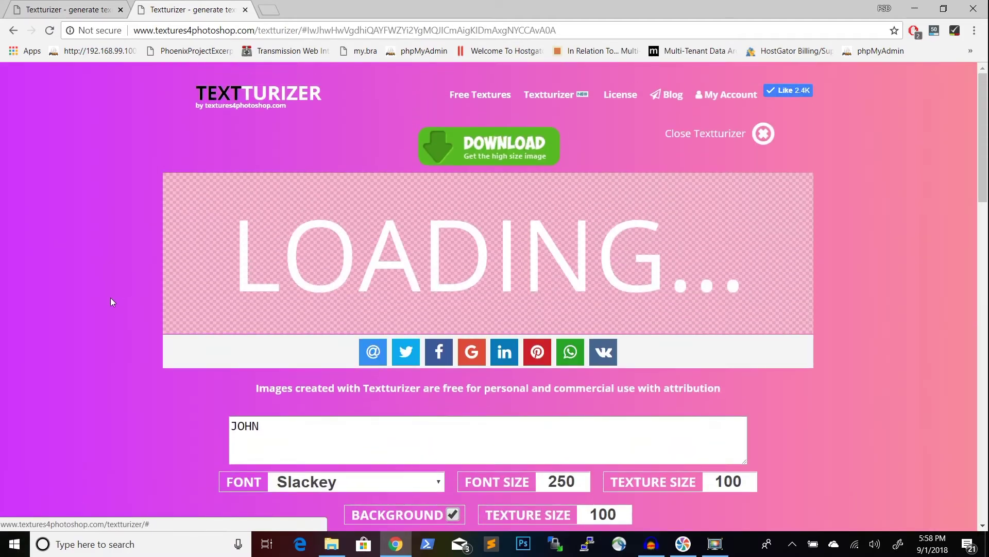
scroll(99, 313, down, 2)
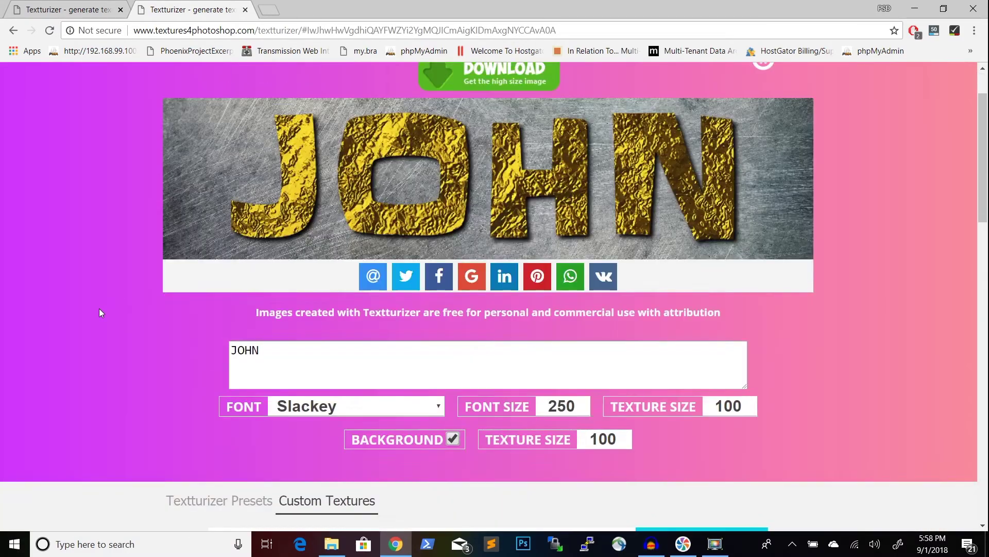
scroll(140, 278, up, 2)
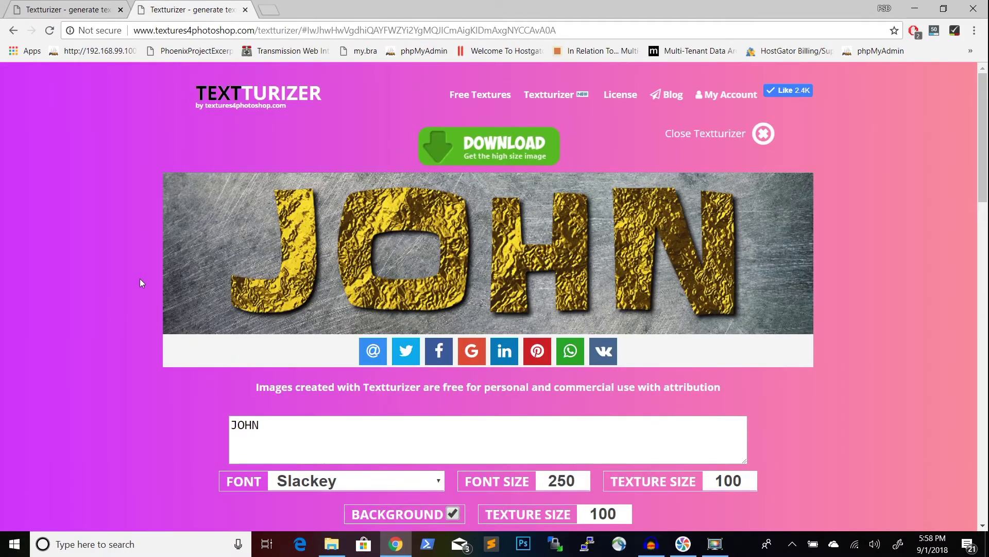
- Set the texture size of the gold text to 50
scroll(140, 283, down, 2)
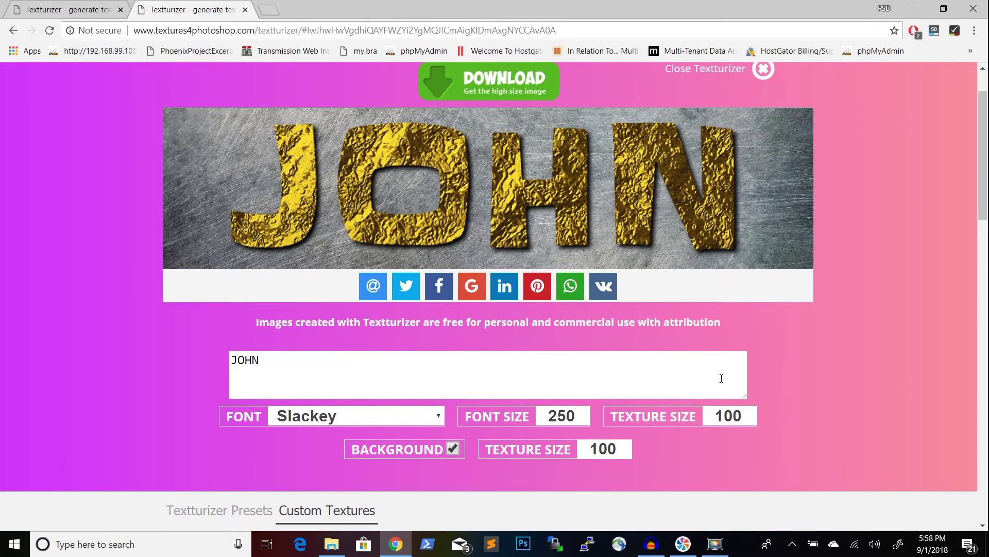
click(753, 419)
click(752, 420)
drag(752, 420, 705, 417)
text(50)
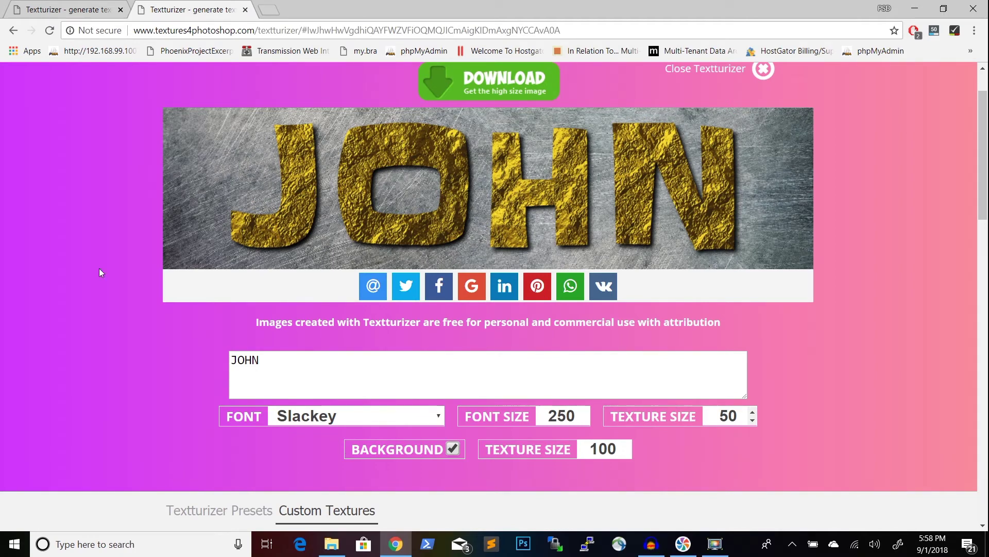
scroll(45, 344, up, 2)
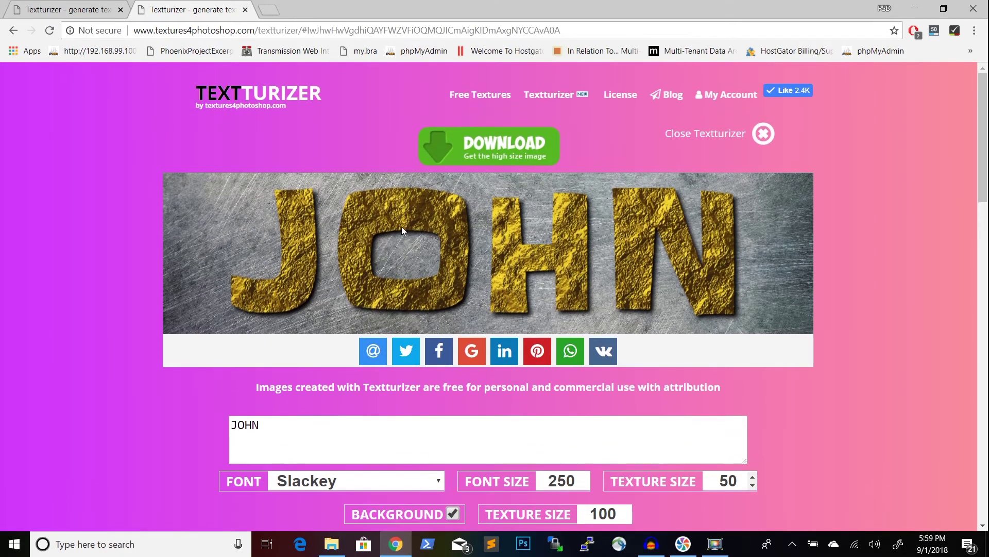
- Download the high size image of the gold text on metal, view the downloaded PNG file and close it
click(501, 153)
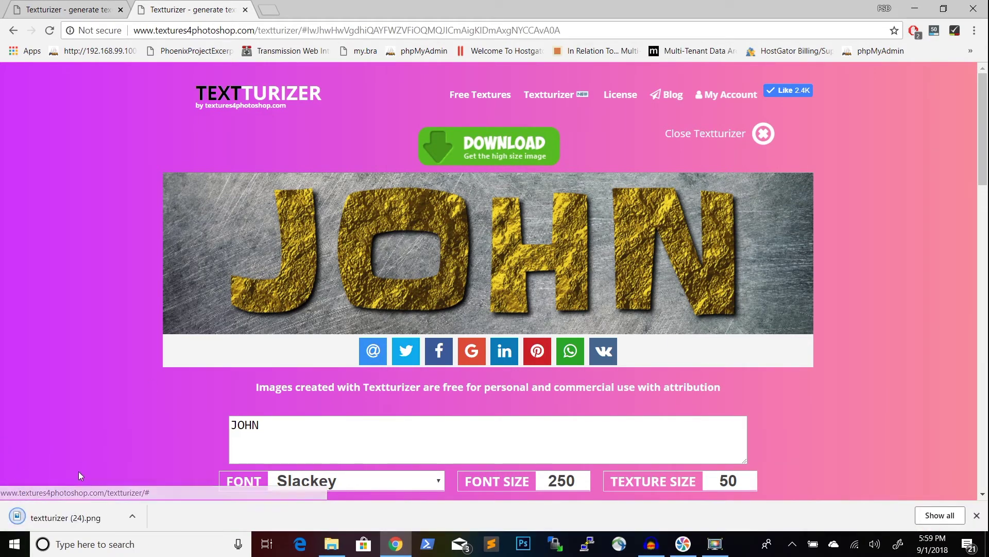
click(66, 517)
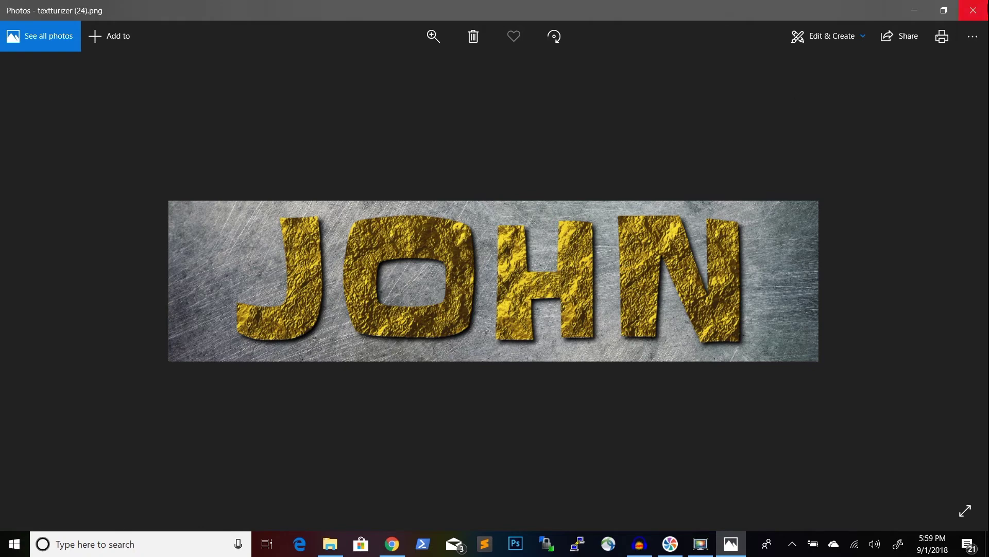
click(984, 6)
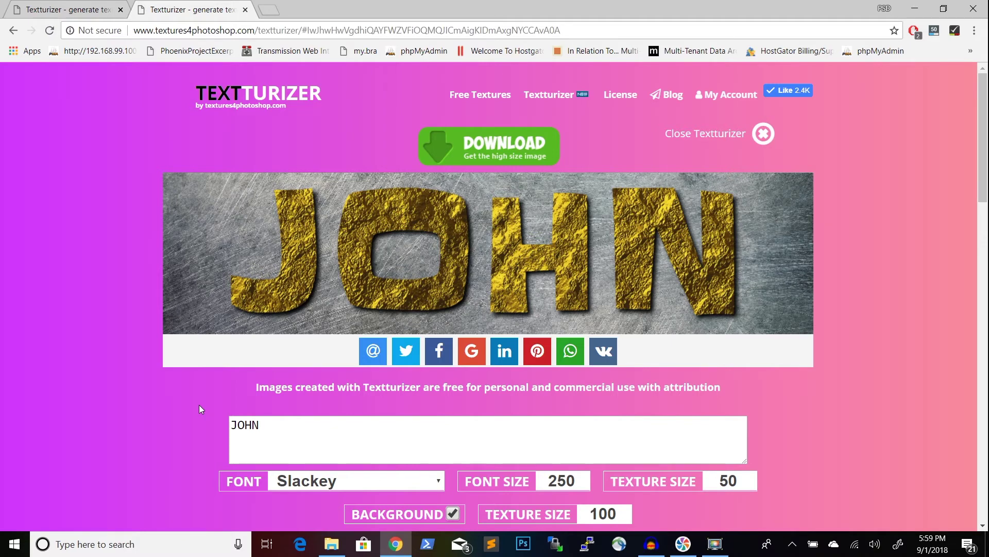
scroll(199, 404, down, 1)
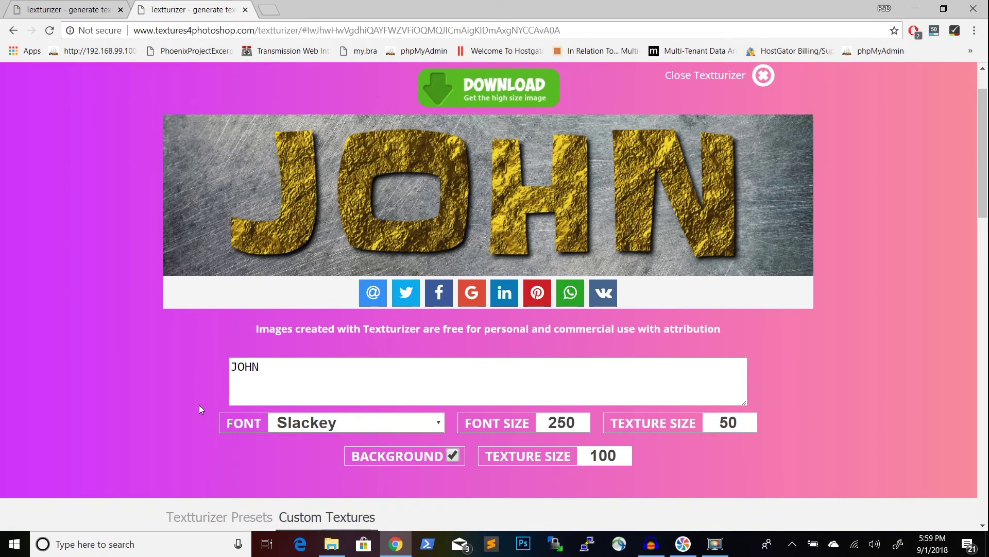
scroll(198, 404, up, 1)
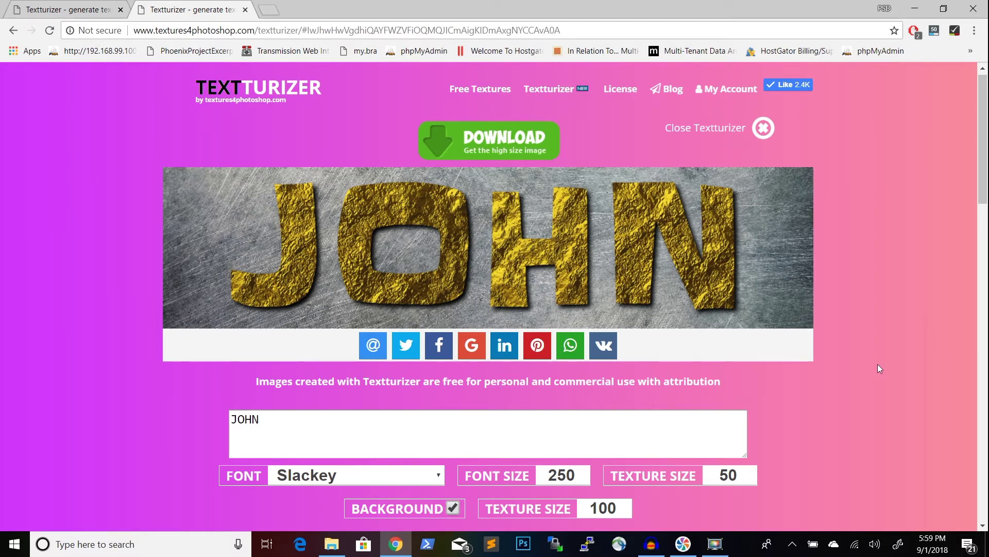
scroll(877, 364, down, 1)
scroll(878, 365, down, 4)
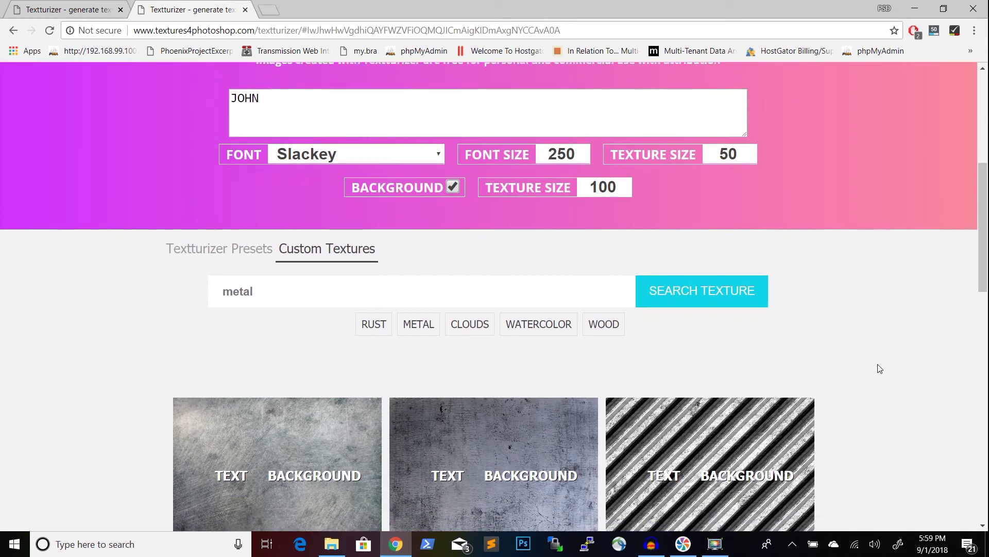
scroll(878, 365, up, 5)
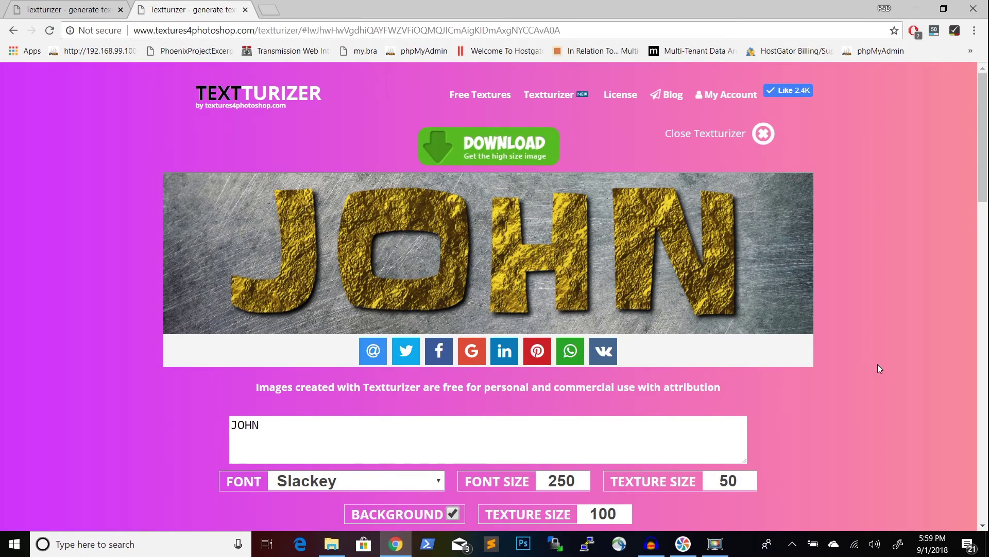
scroll(877, 368, down, 1)
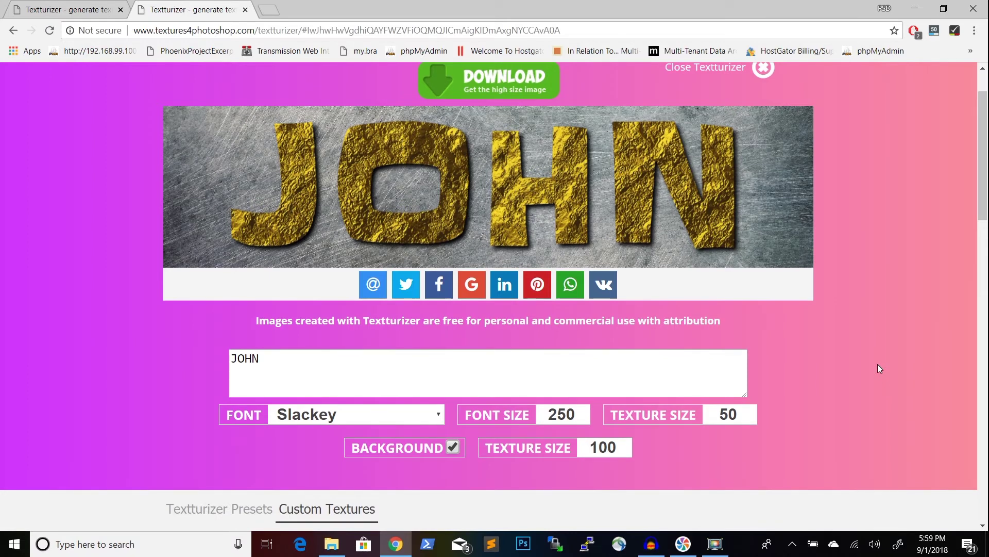
click(391, 378)
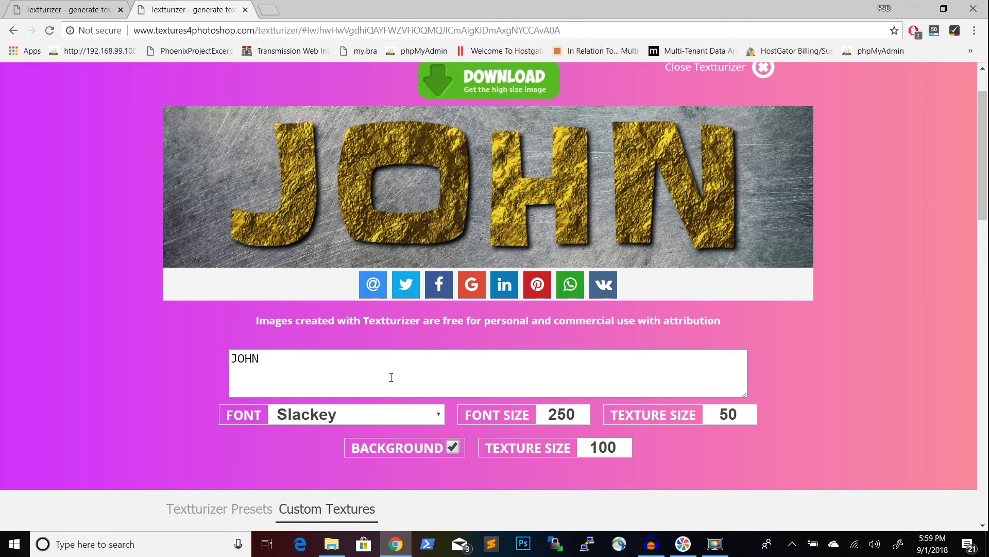
- Search the custom textures for fabric and use the beige woven linen texture as the background
scroll(391, 377, down, 3)
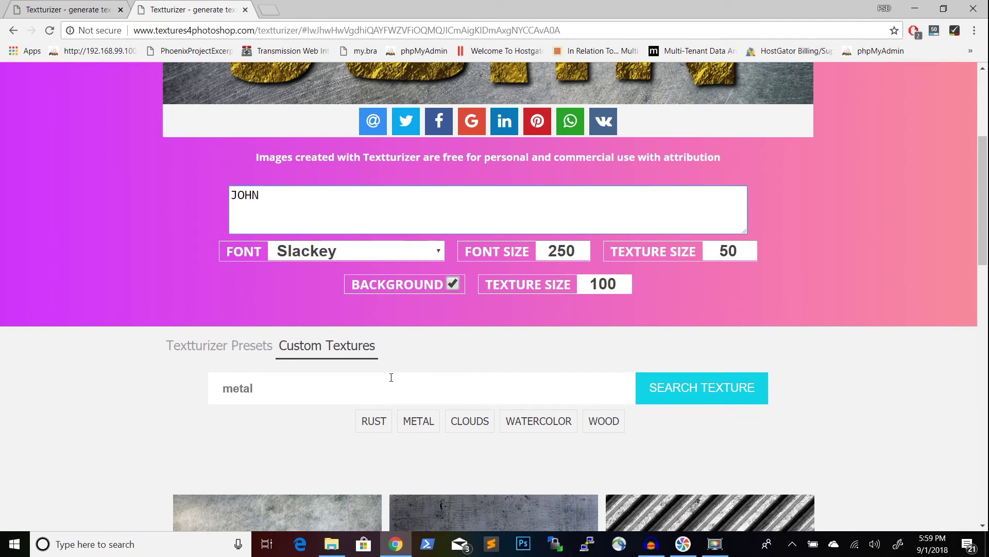
click(339, 385)
key(ctrl+a)
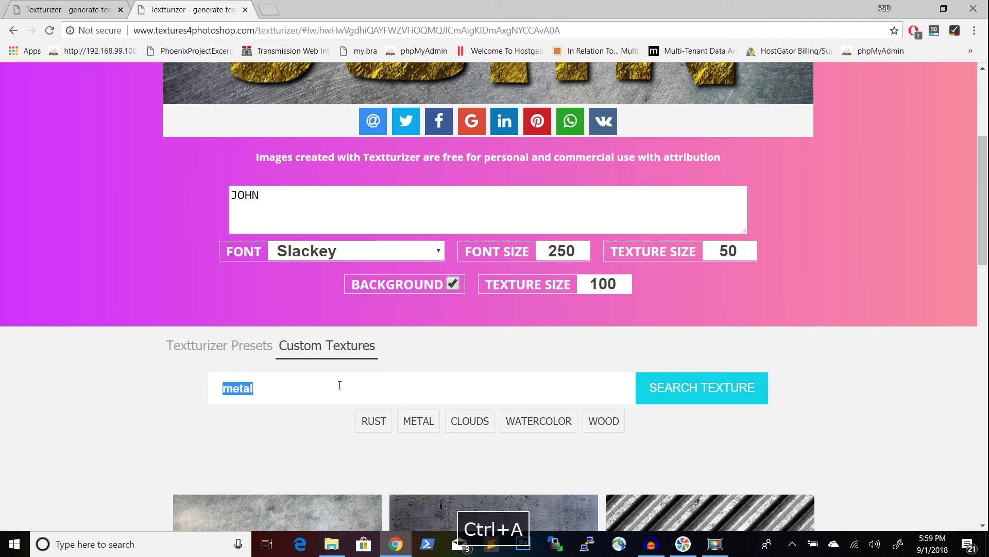
text(fabric)
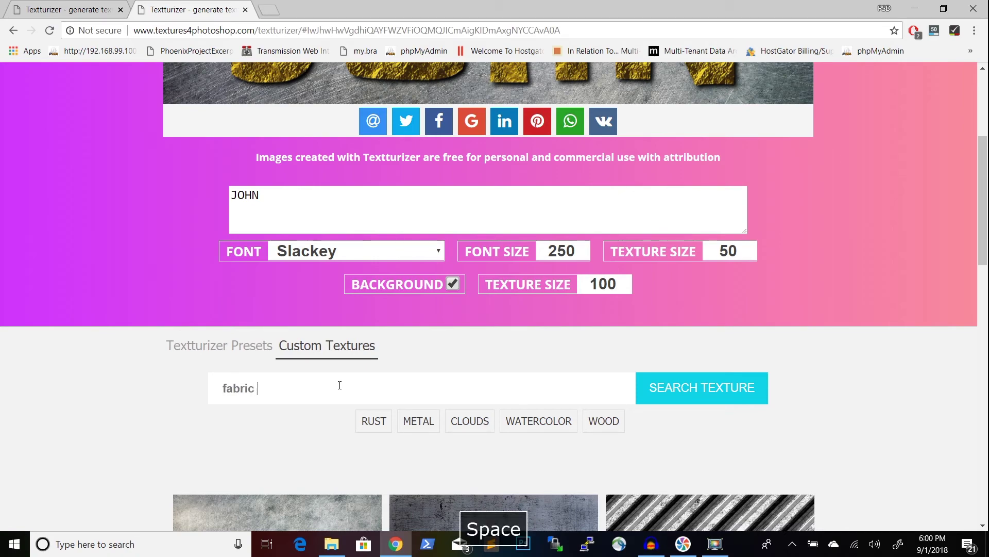
scroll(339, 385, down, 5)
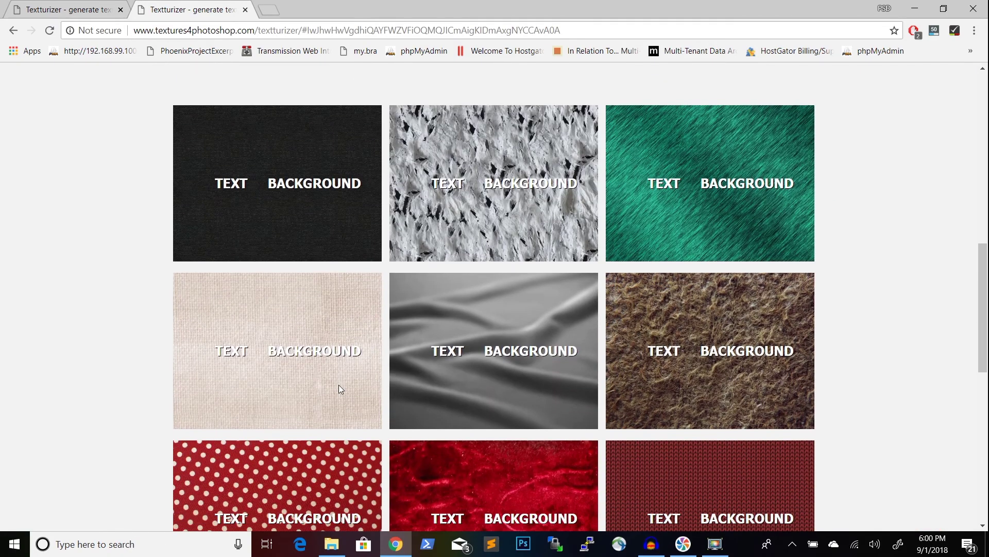
scroll(338, 386, down, 3)
scroll(339, 385, up, 1)
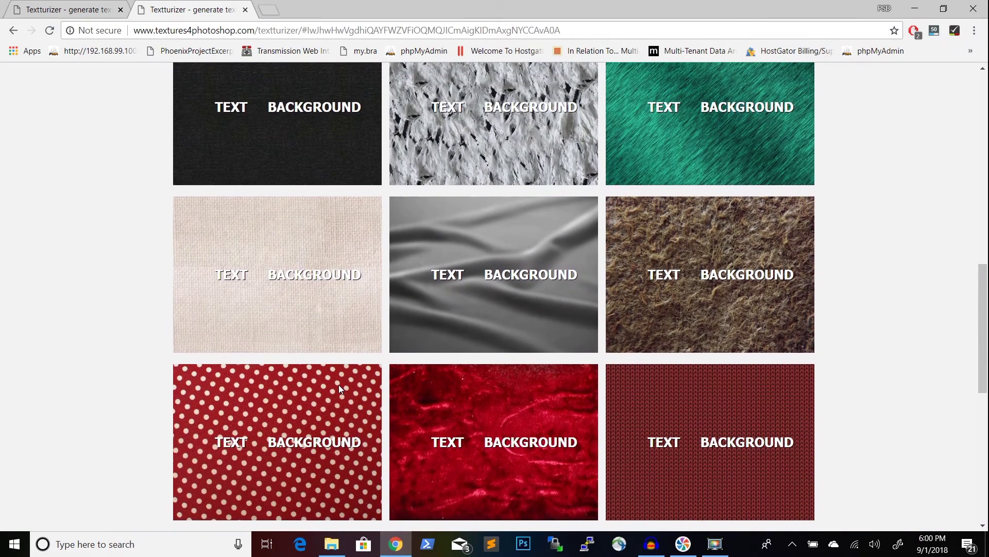
click(325, 281)
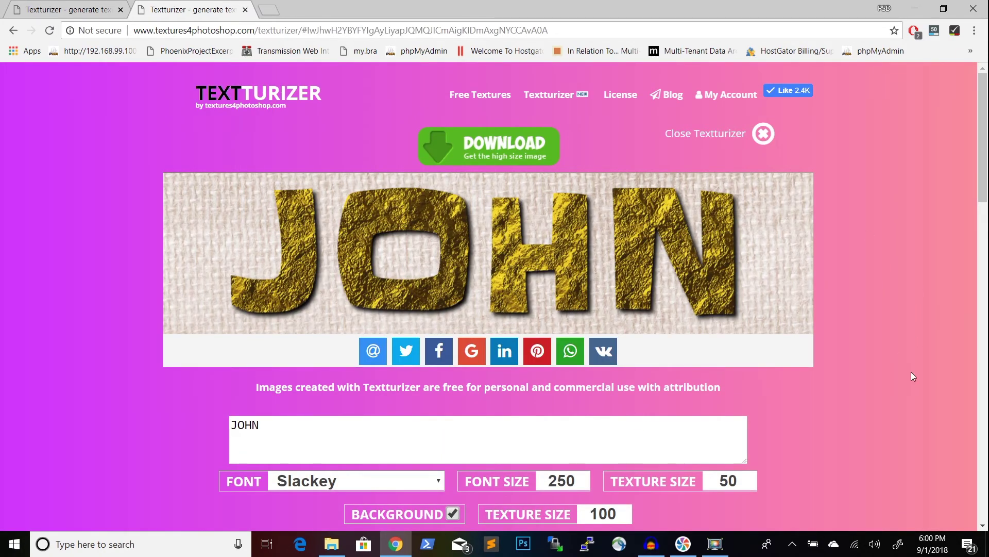
- Set the background's texture size to 50
scroll(911, 372, down, 1)
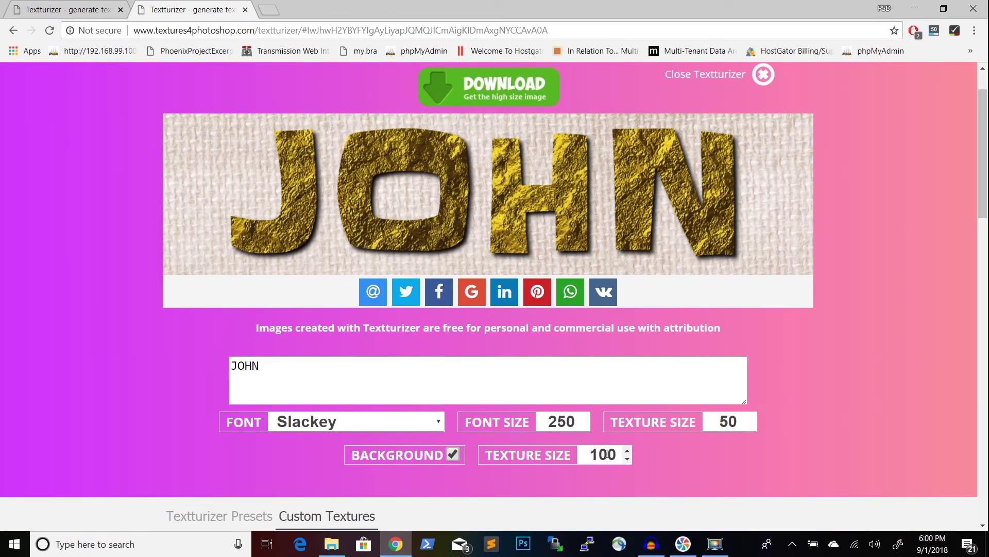
double_click(609, 454)
text(50)
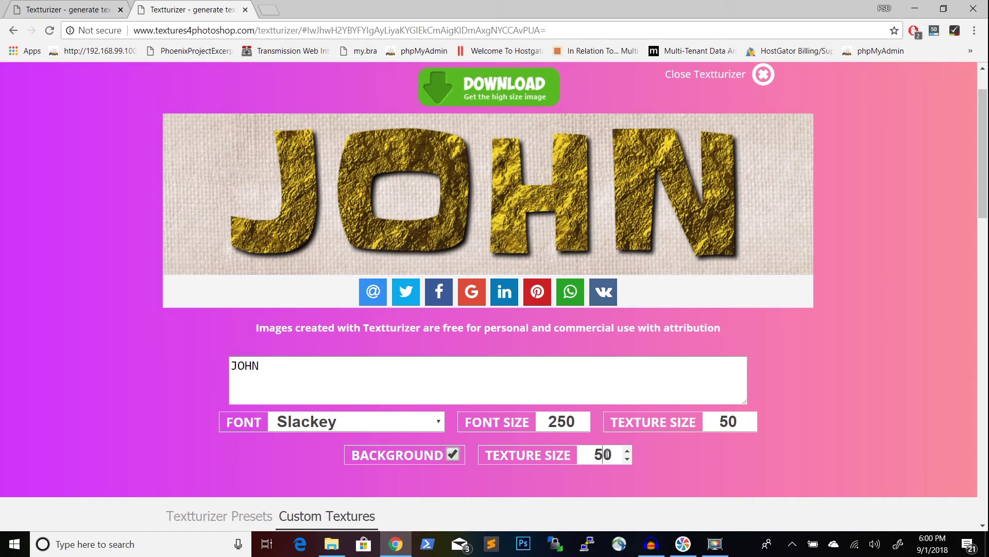
- Apply the red polka dot fabric texture from the search results to the text
scroll(122, 412, down, 10)
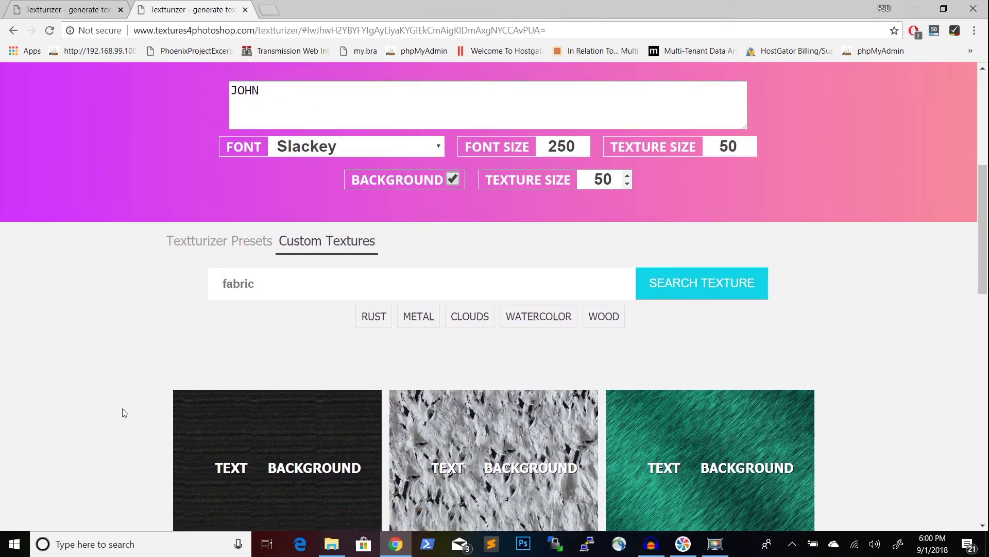
scroll(122, 412, down, 7)
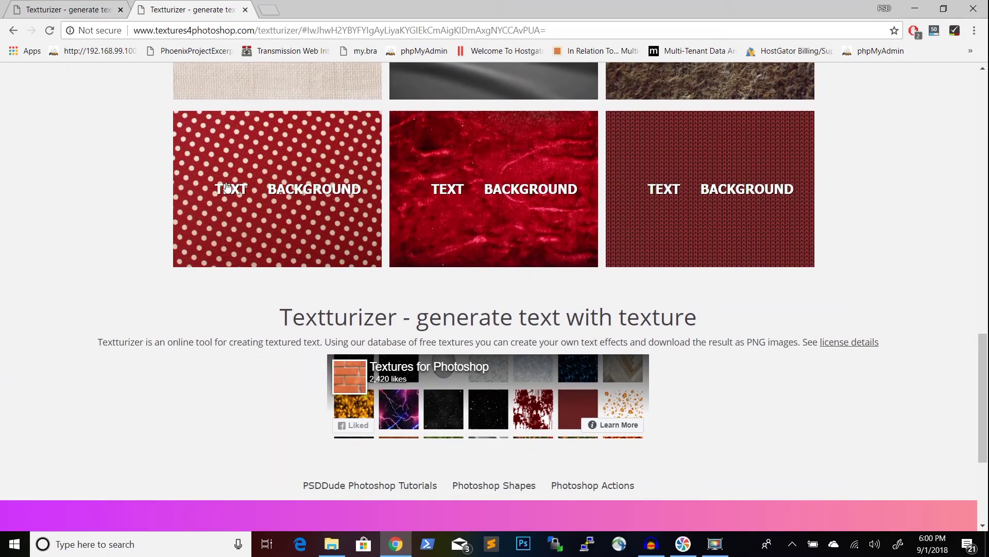
click(227, 187)
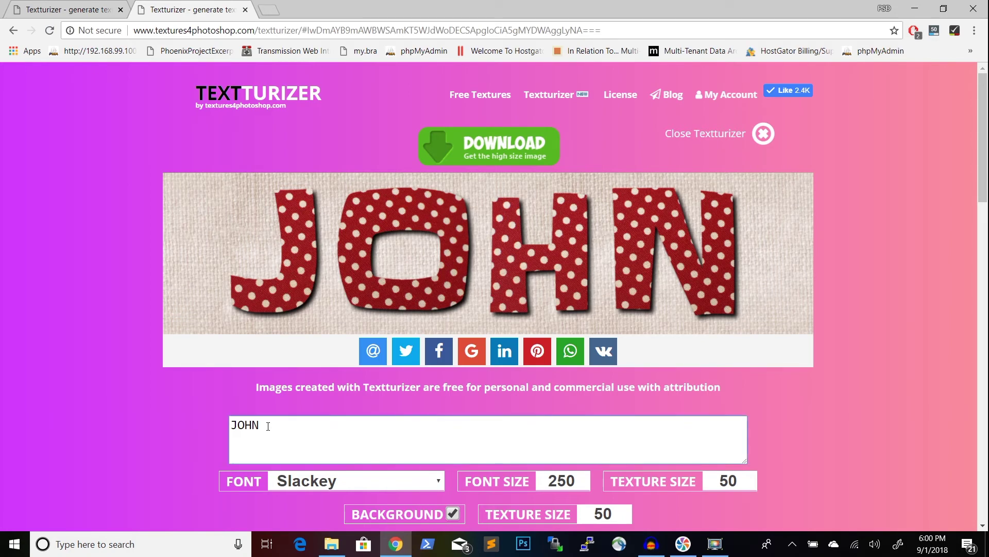
- Replace the text with POLKA on the first line and DOTS on the second line
key(ctrl+a)
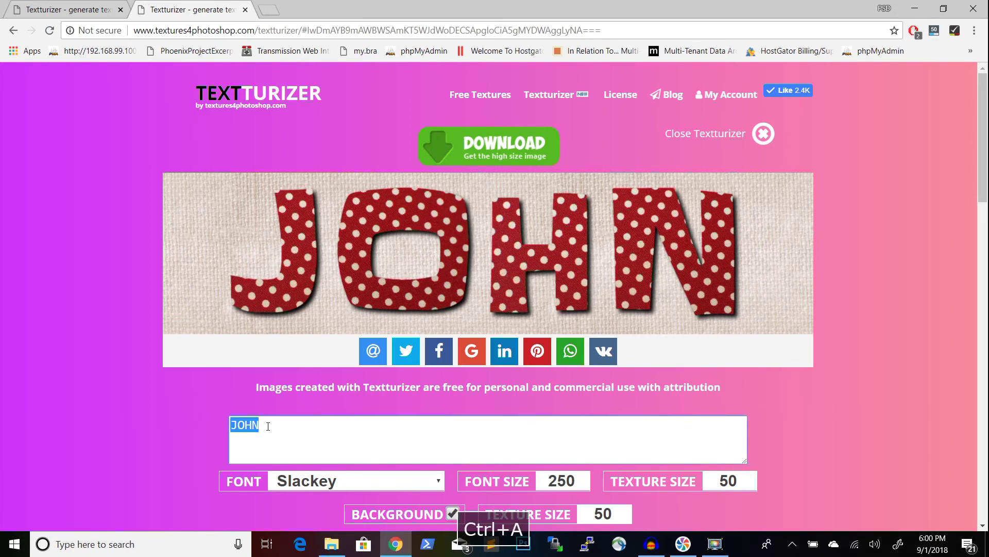
text(POLKA)
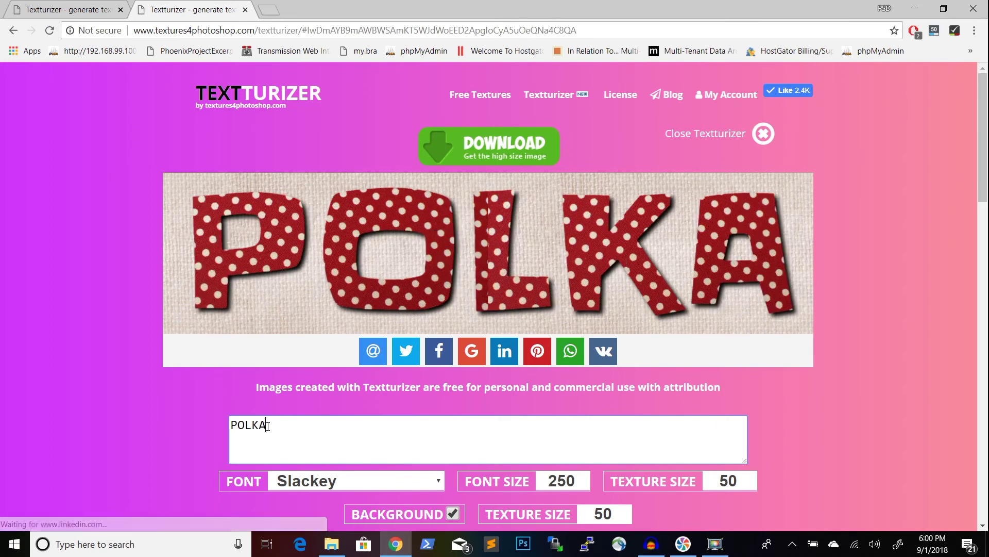
key(Return)
text(DOTS)
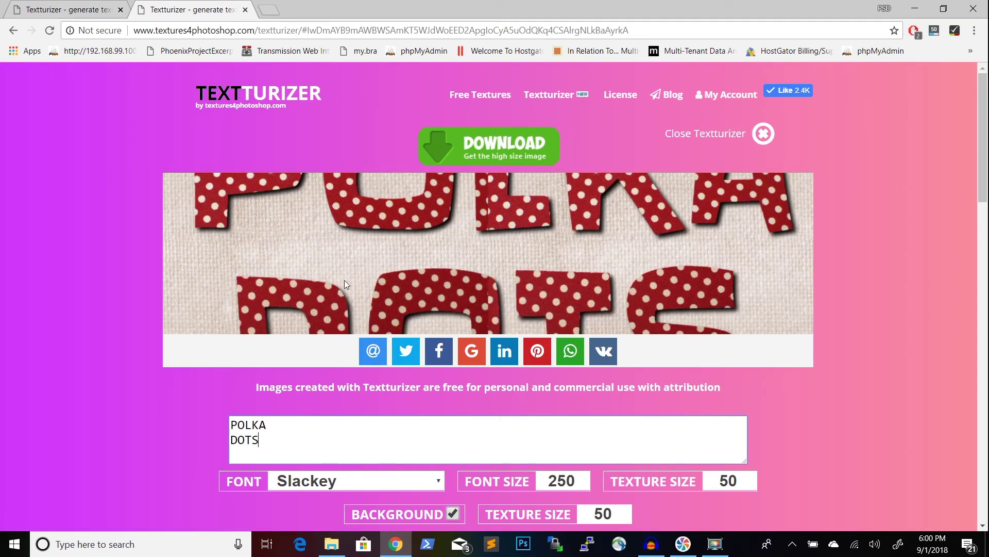
- Reduce the font size of the two-line text to 130
click(558, 485)
key(shift+Left)
text(1)
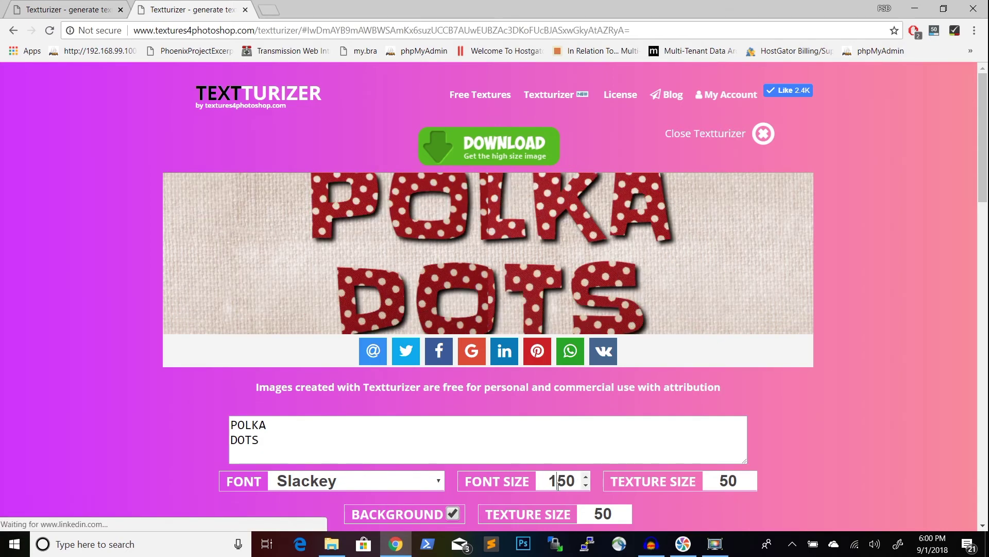
key(Down)
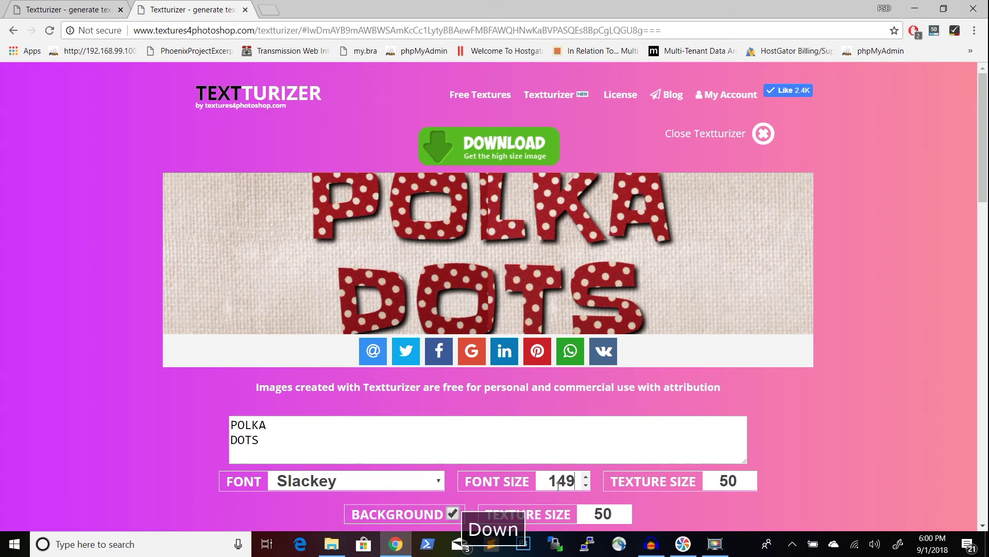
key(Down)
key(Down)
key(Down)
key(Down)
key(Down)
key(Down)
key(Down)
key(Down)
key(Down)
key(Down)
key(Down)
key(Down)
key(Down)
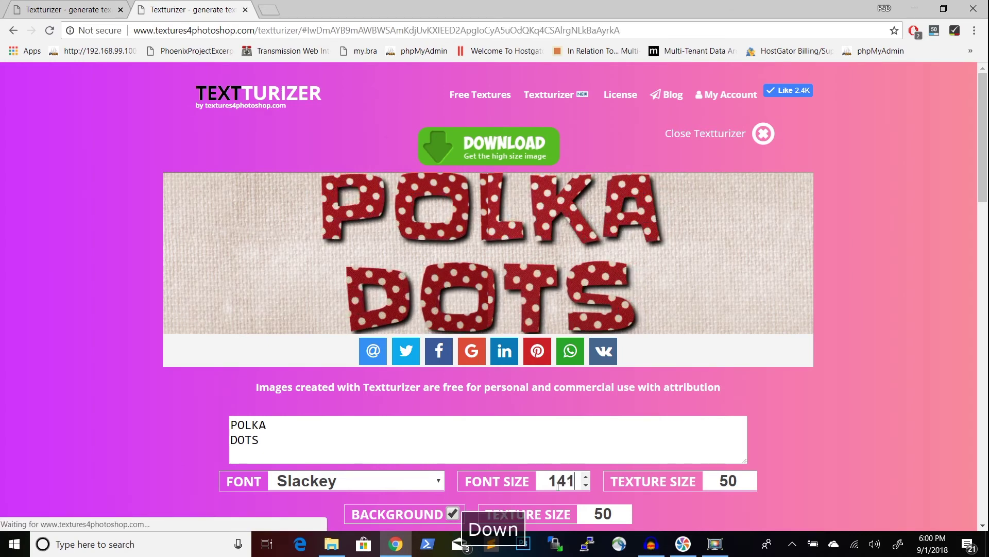
key(Down)
key(Down)
key(Down)
key(Down)
key(Down)
key(Down)
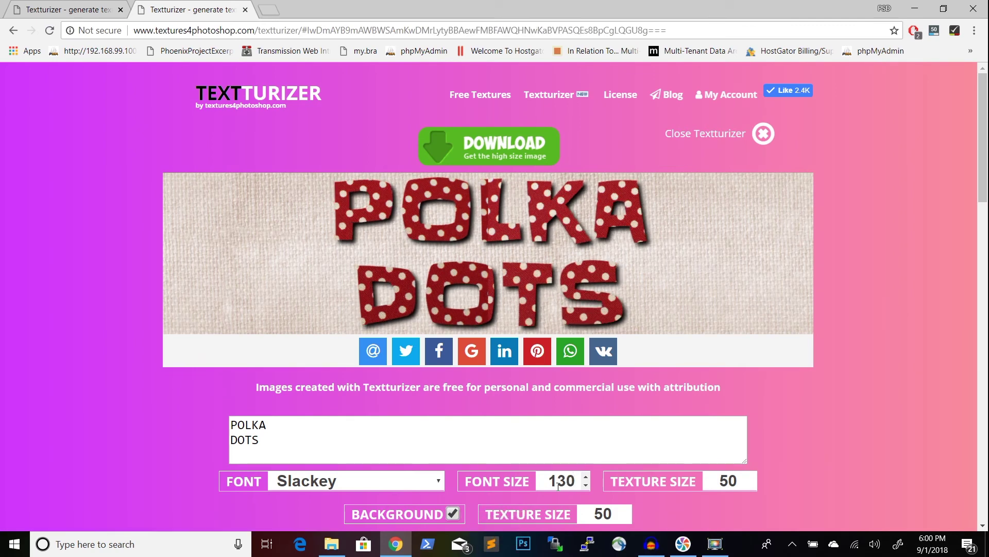
- Try other fonts for the text, including Shojumaru, Faster One and Black Ops One, and settle on Bowlby One SC
click(436, 482)
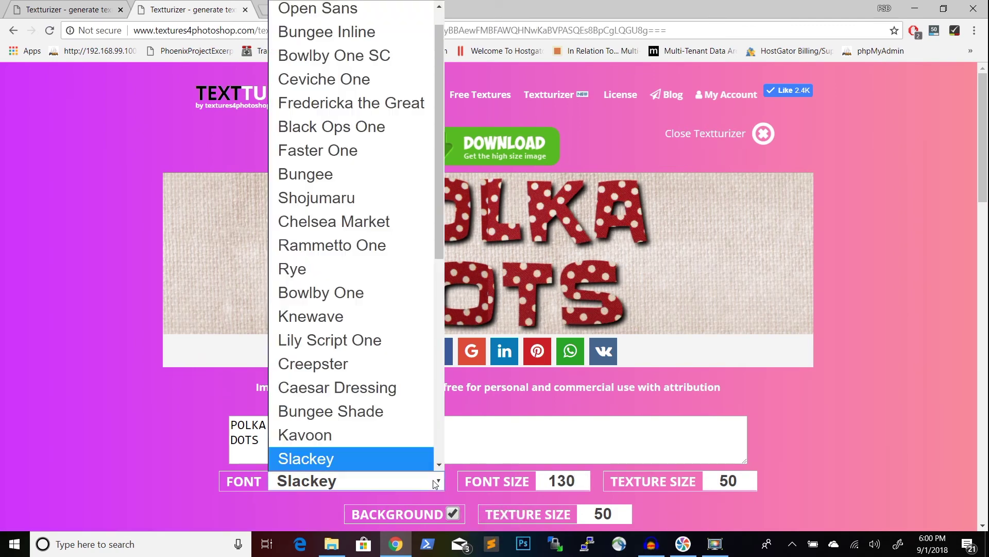
click(375, 200)
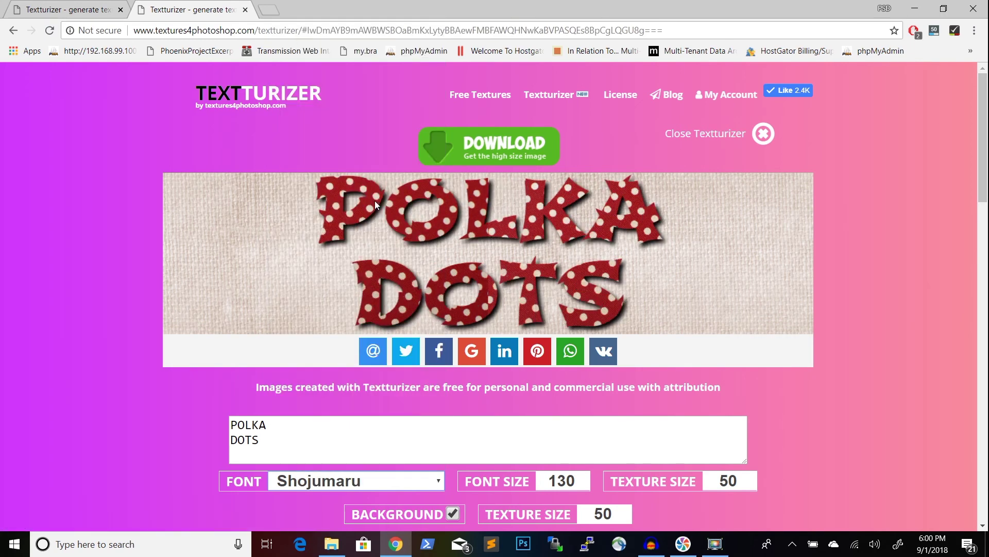
key(Up)
key(Up)
key(Up)
key(Up)
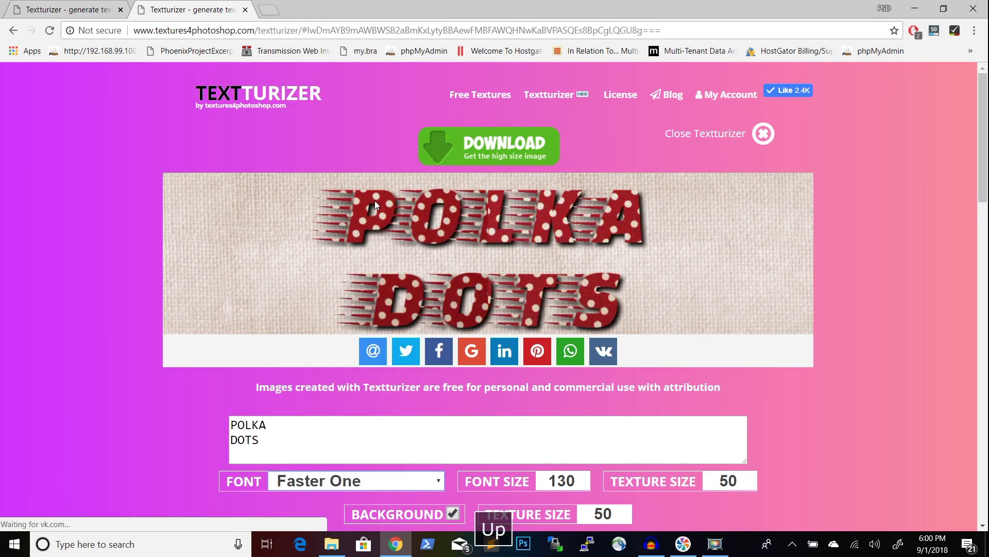
key(Down)
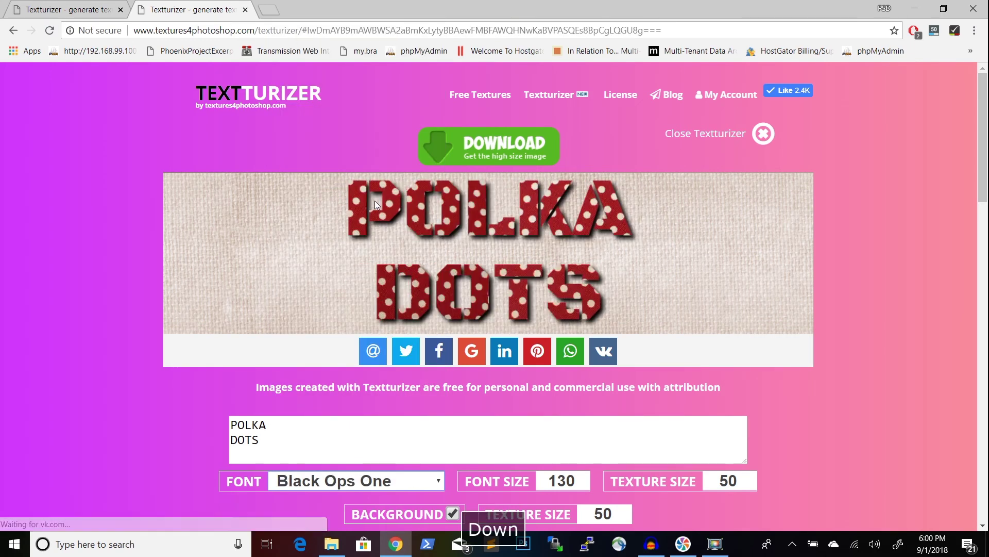
key(Up)
key(Up)
key(Up)
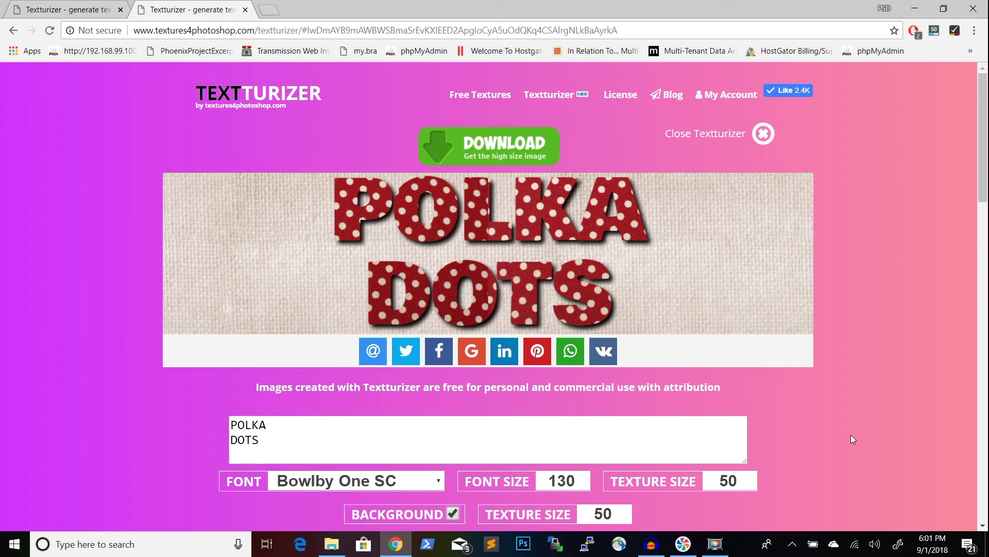
- Copy the web address of the current text design and load it in a new browser tab
click(548, 31)
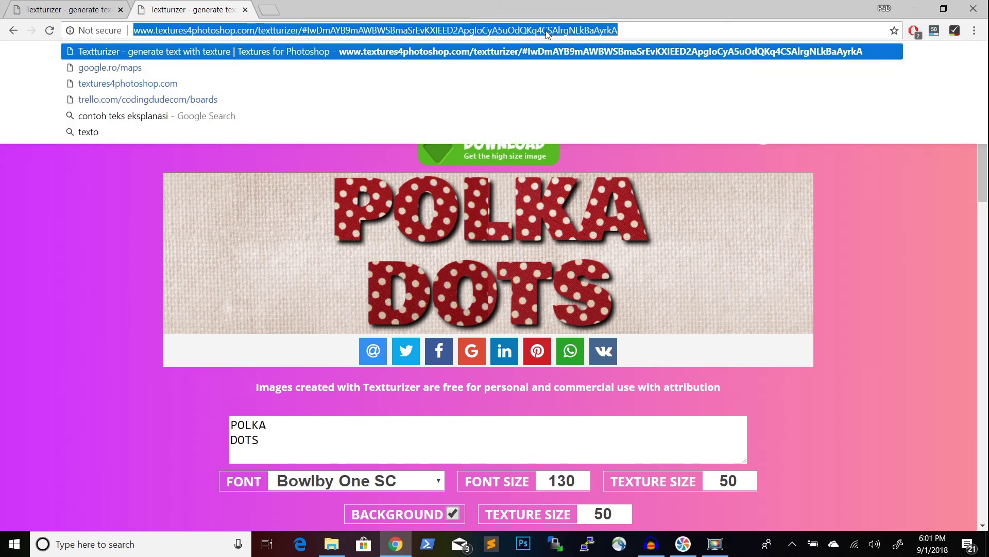
key(ctrl+c)
key(ctrl+t)
key(ctrl+v)
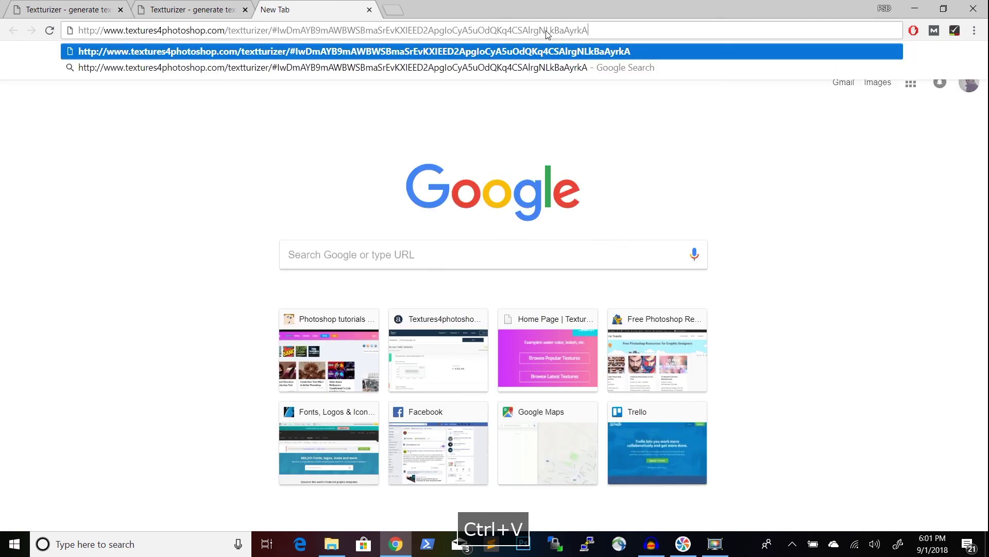
key(Return)
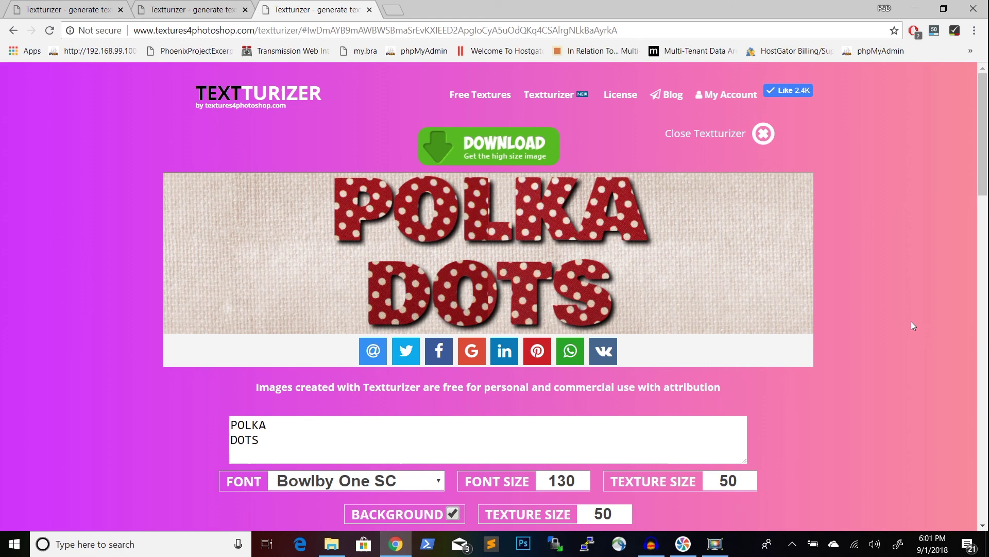
scroll(912, 322, down, 2)
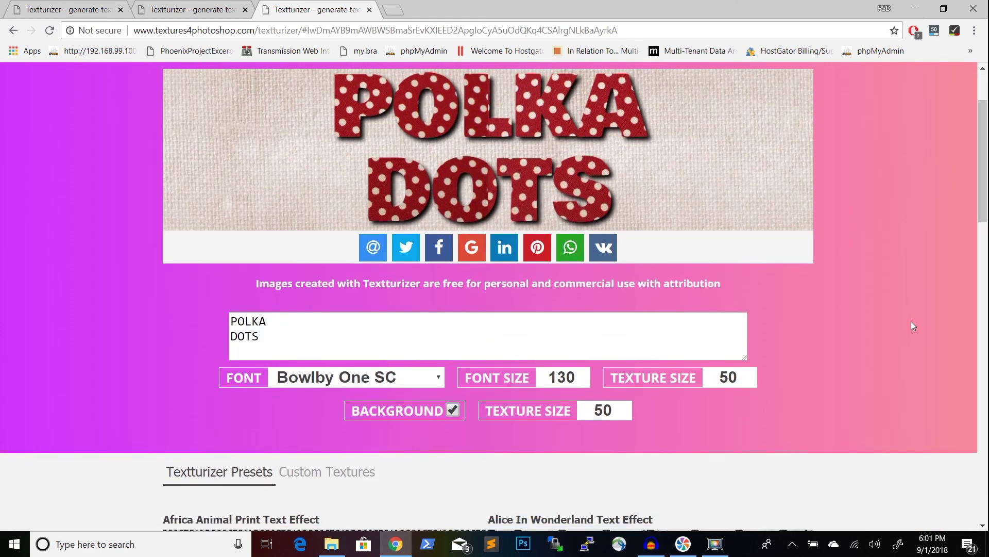